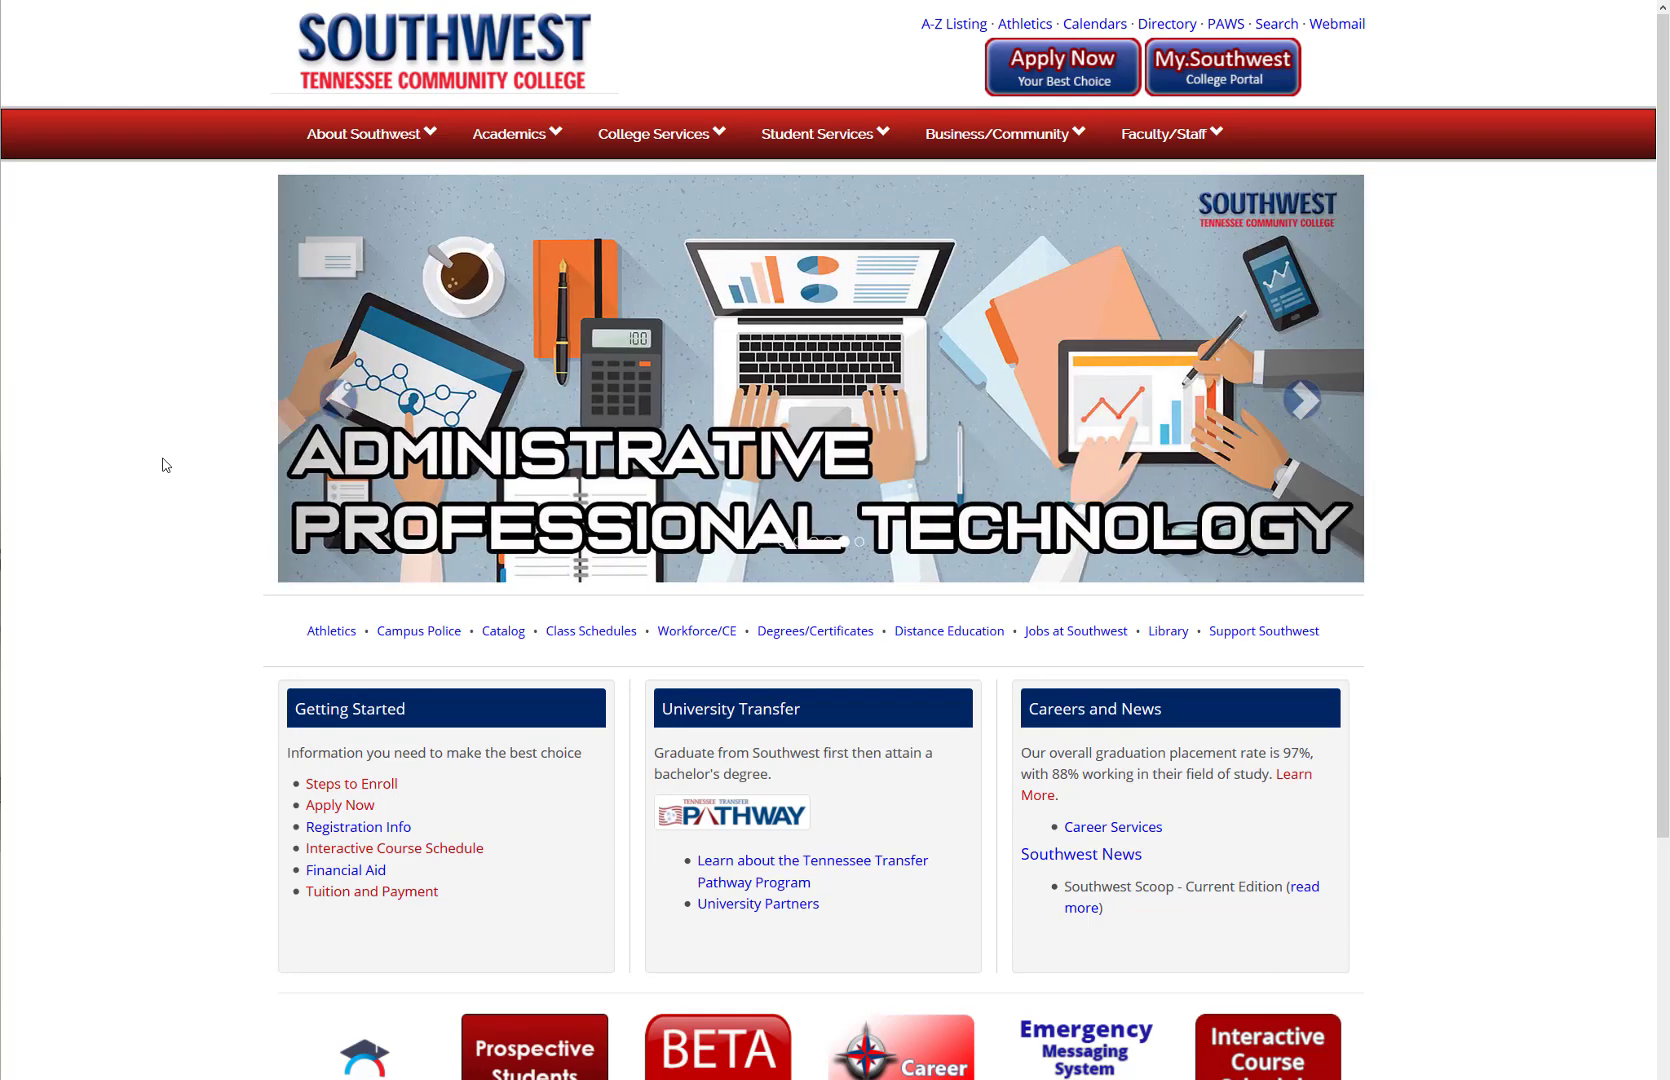
- Log in to the Distance Education faculty area with the account's username and password, then open the Training calendar
click(945, 634)
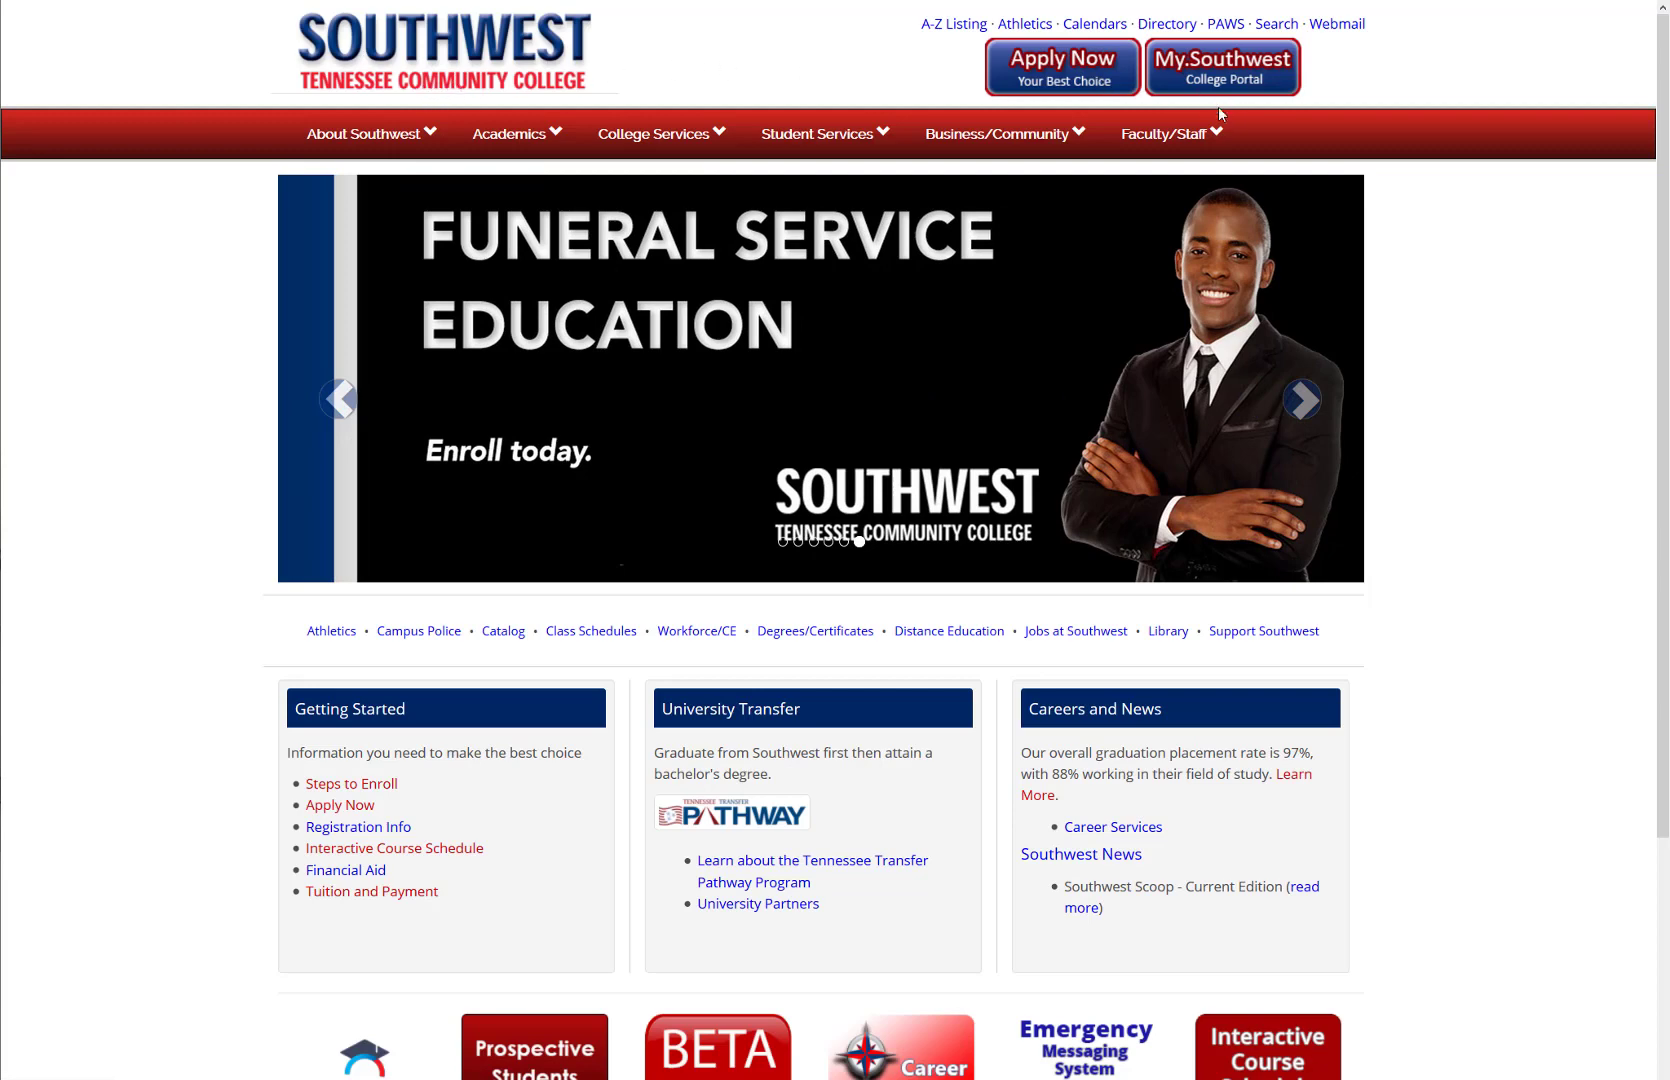
click(1176, 140)
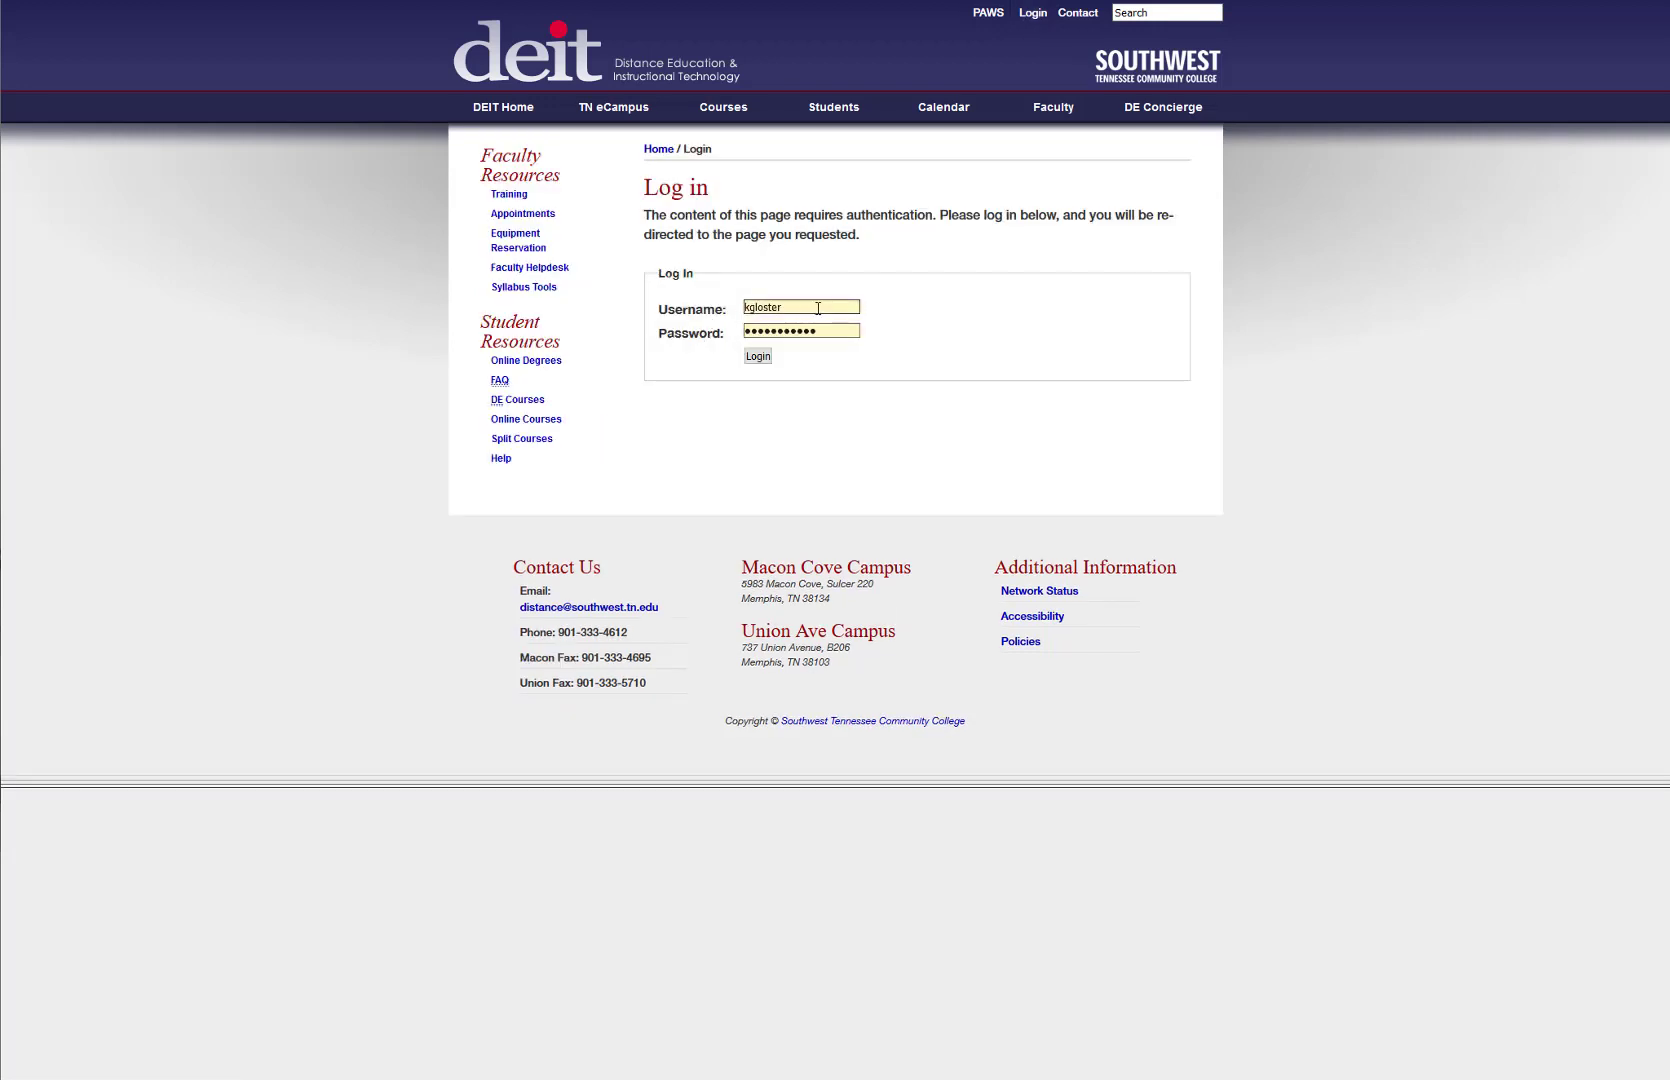
text(ppaws)
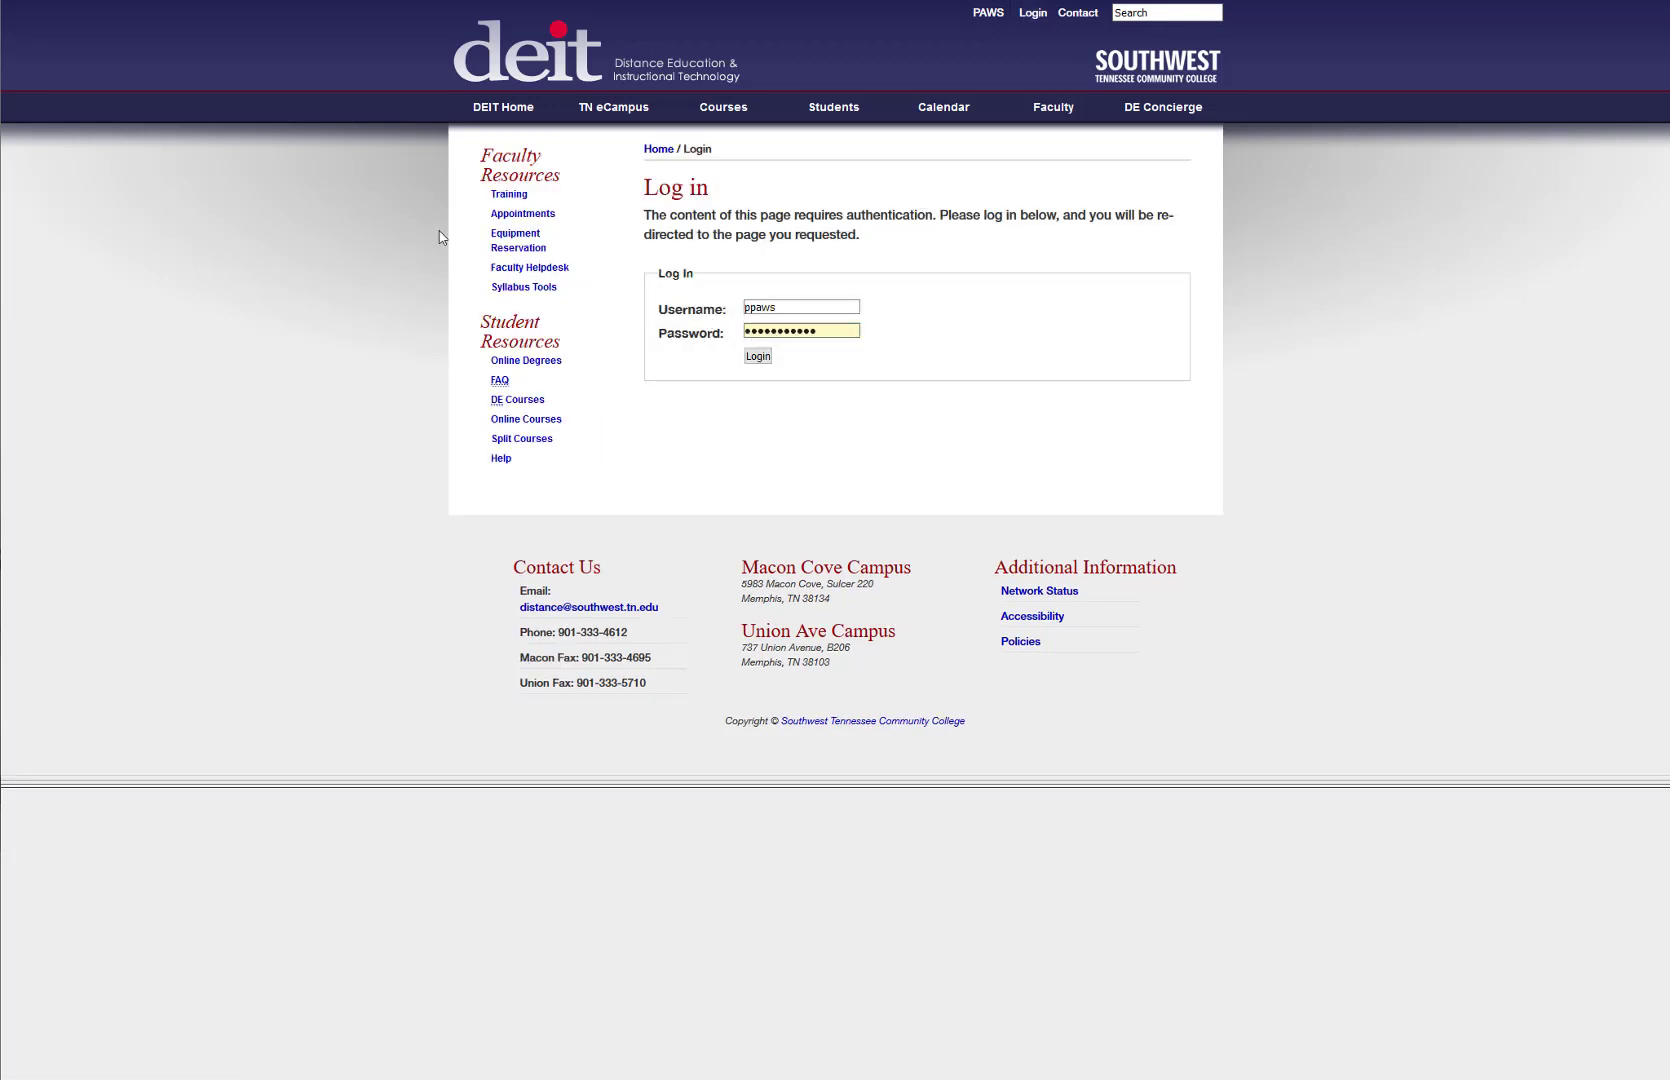
key(Tab)
text(*********)
text(**)
key(Return)
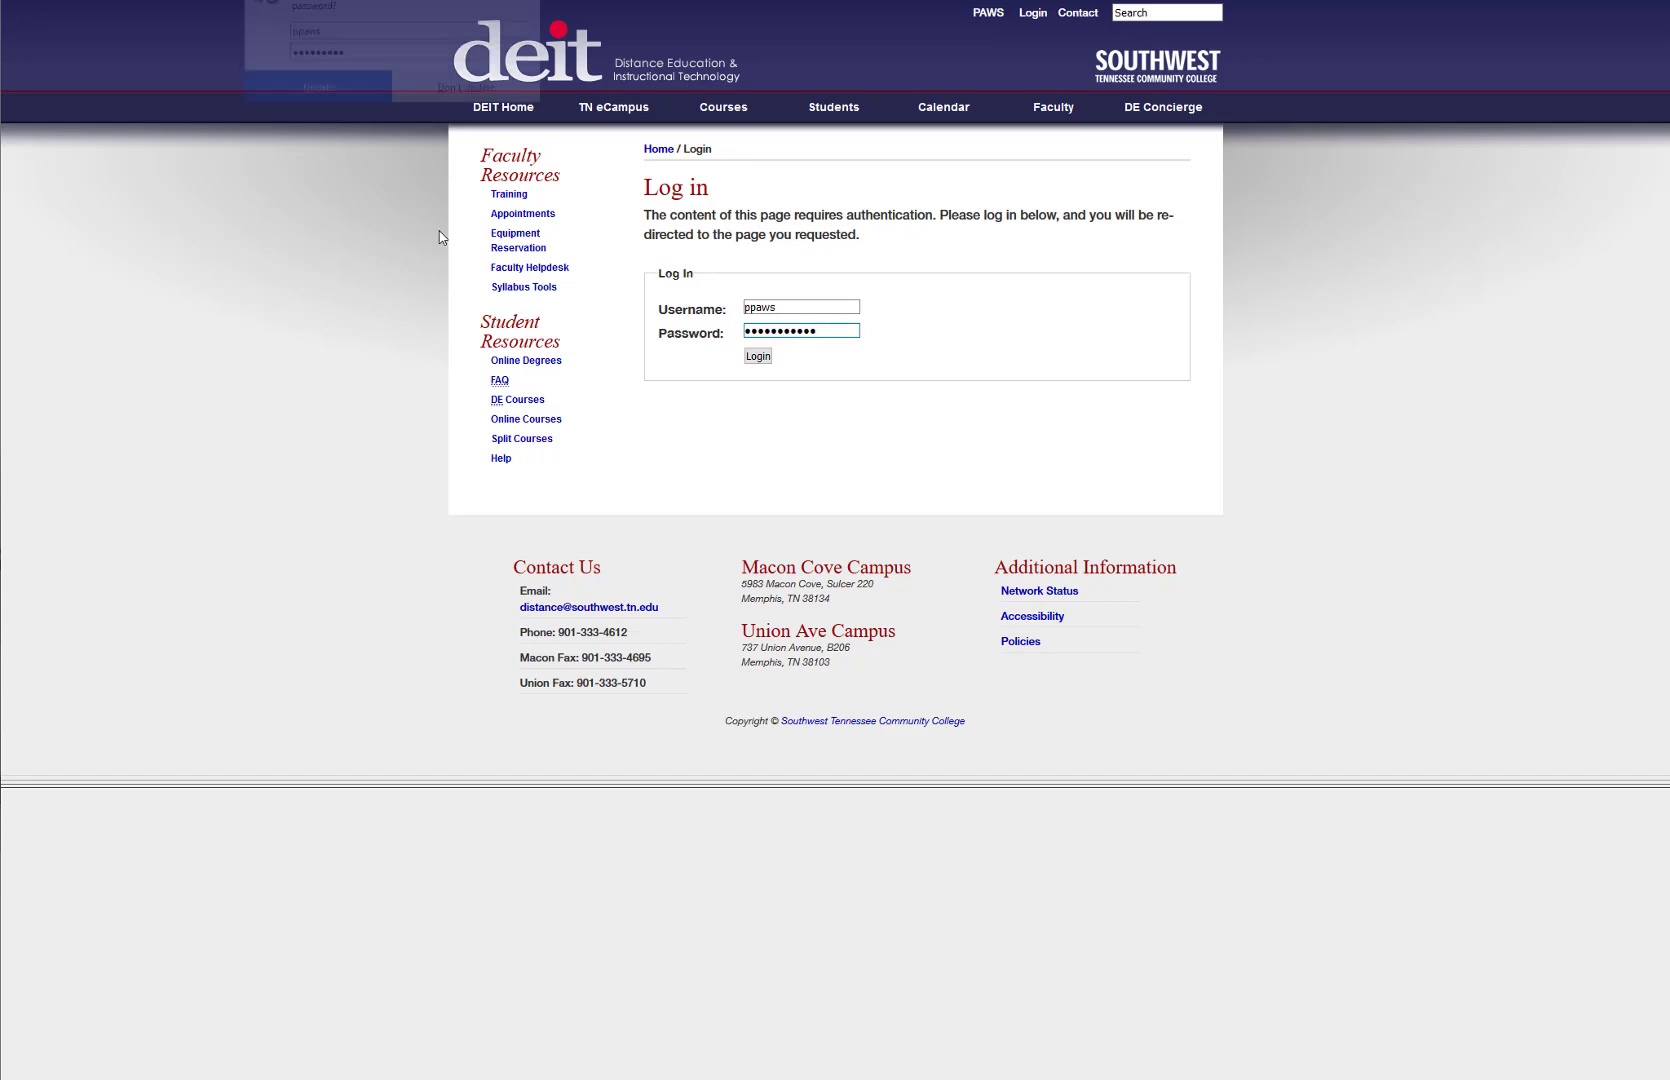
click(497, 91)
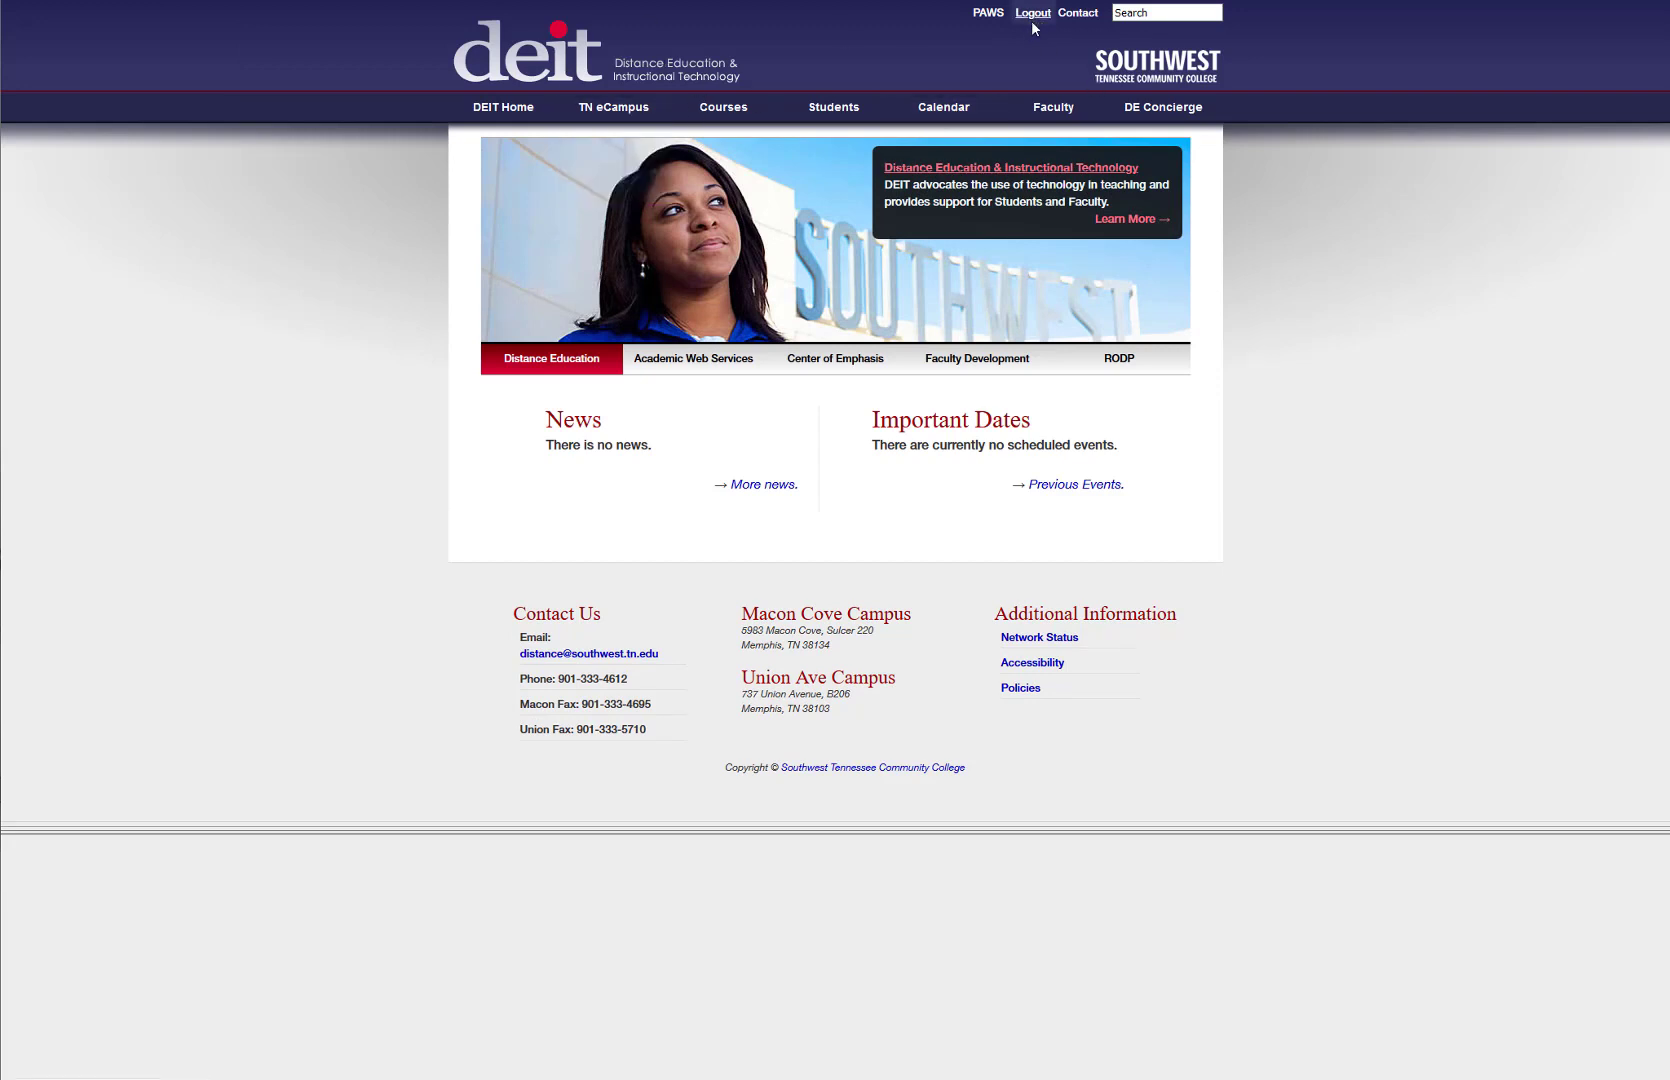
click(936, 117)
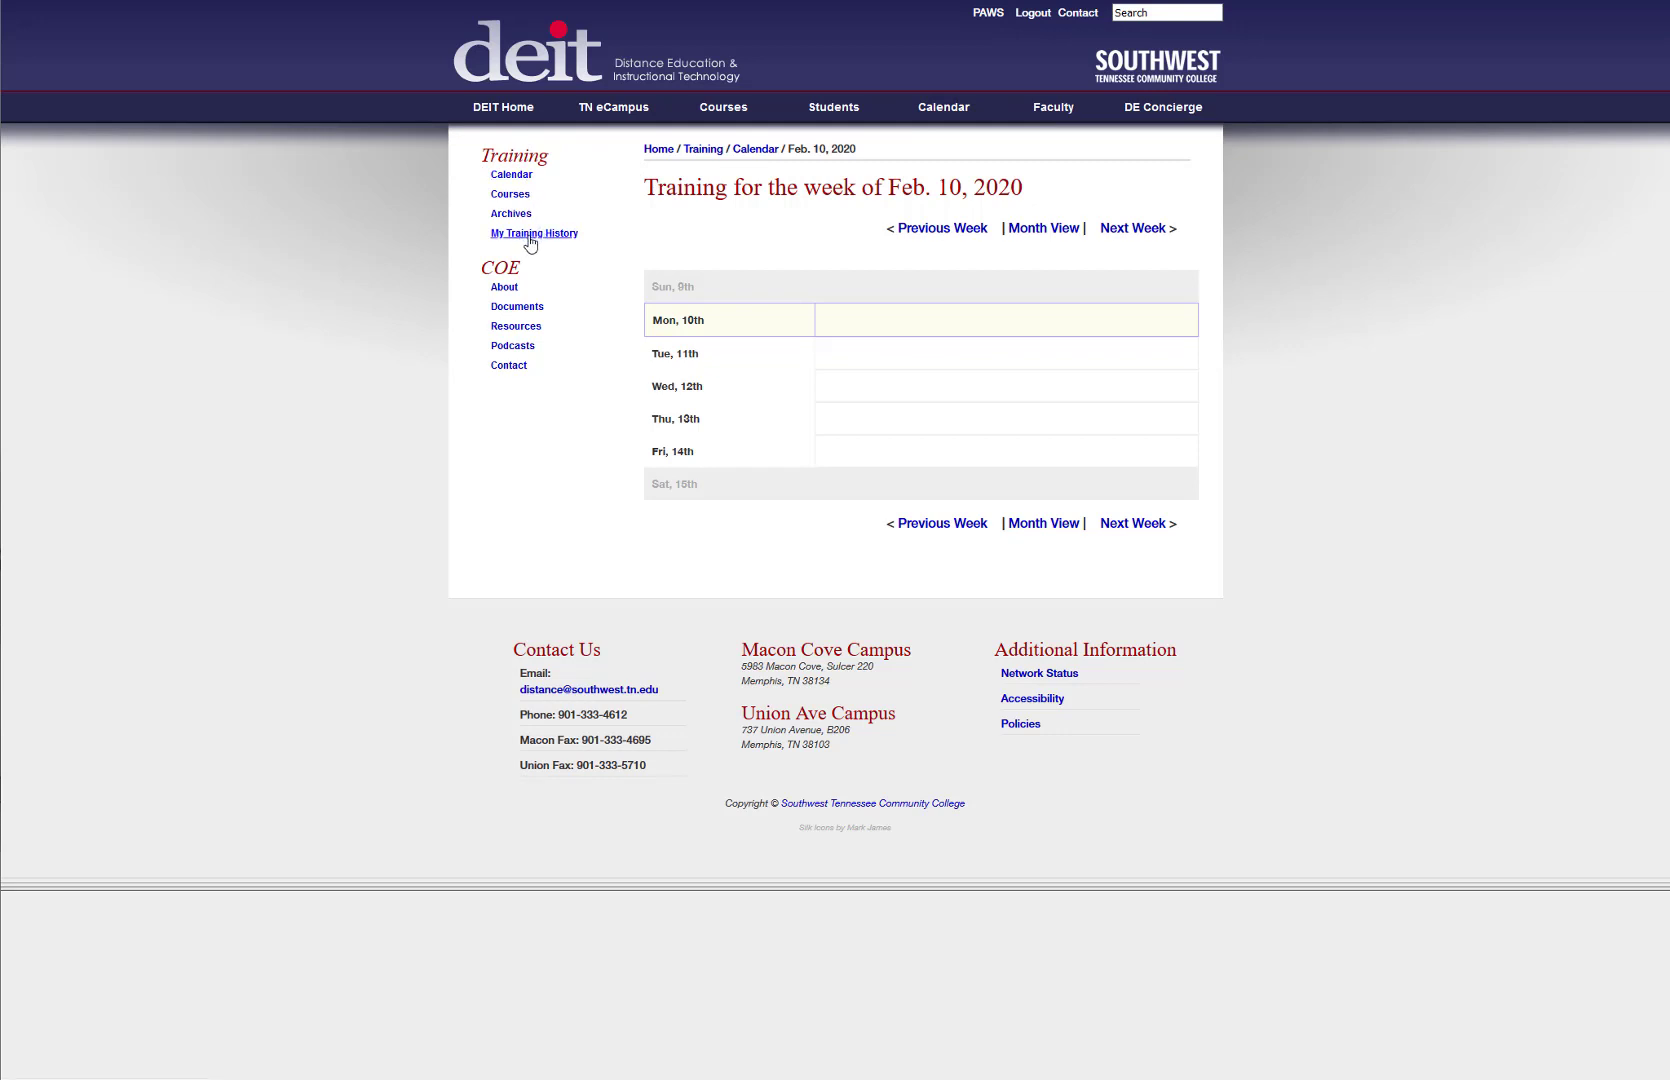
- Open My Training History and review the All Training table totaling 26.4 hours
click(494, 233)
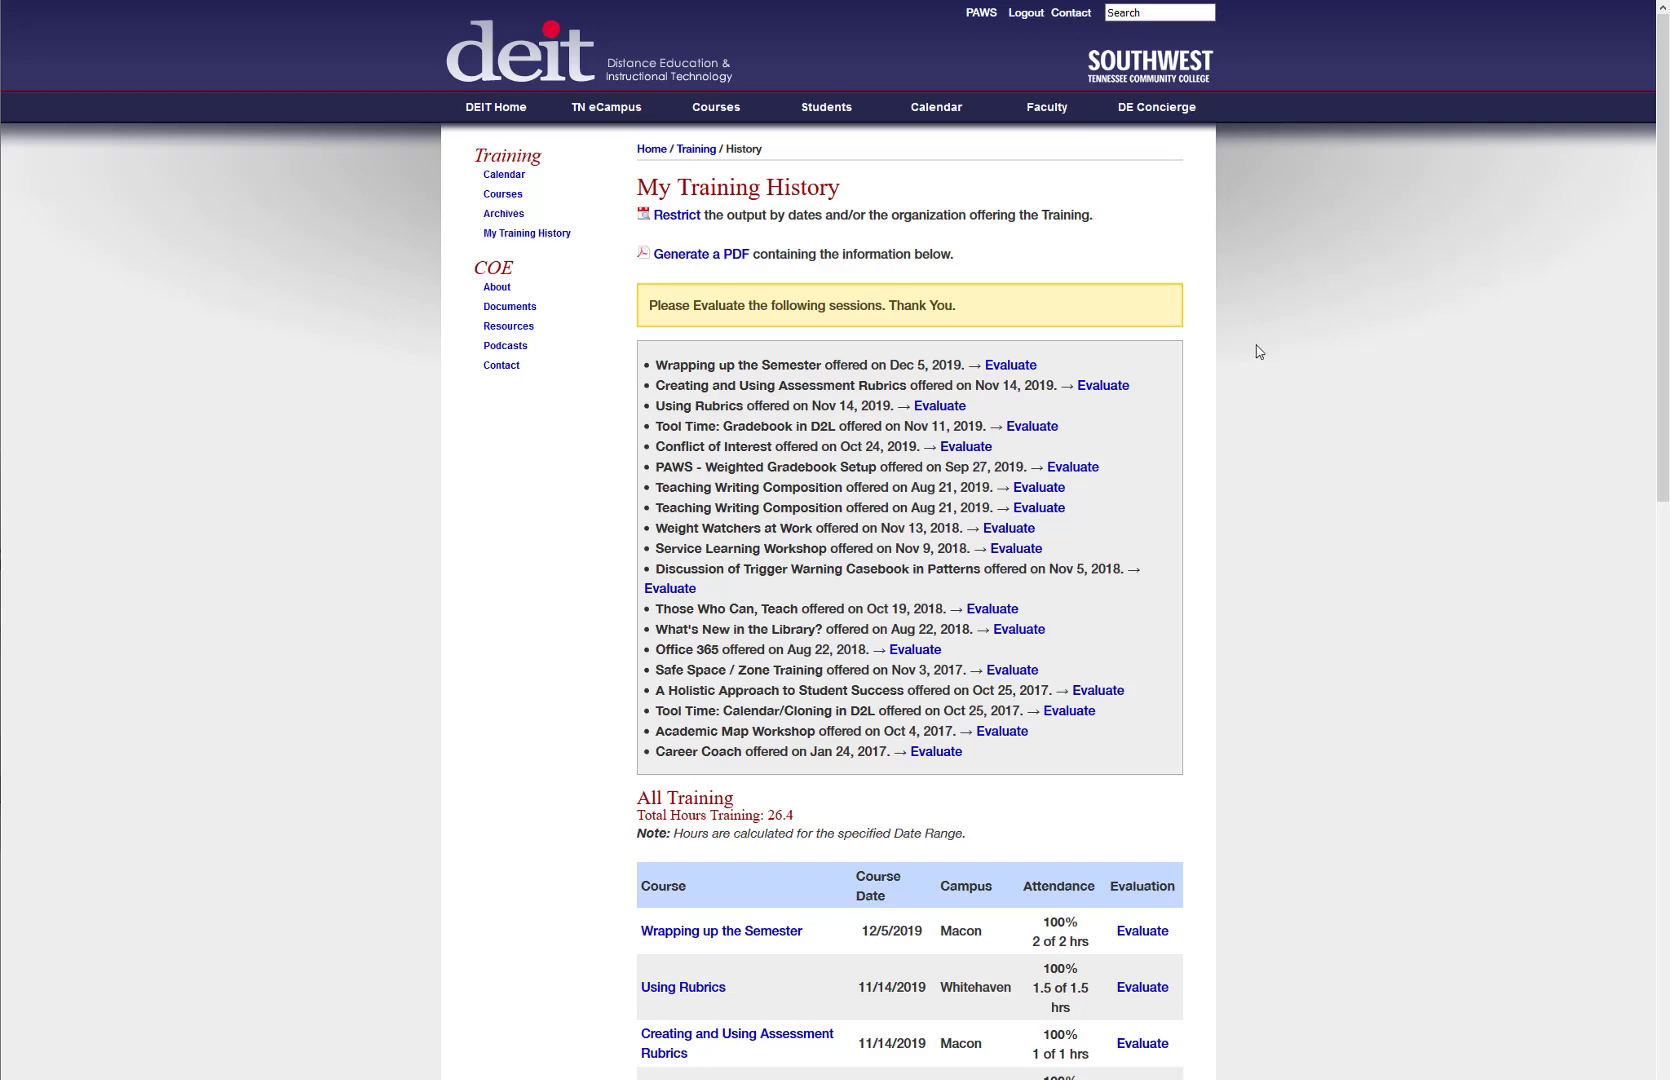
scroll(1250, 352, down, 2)
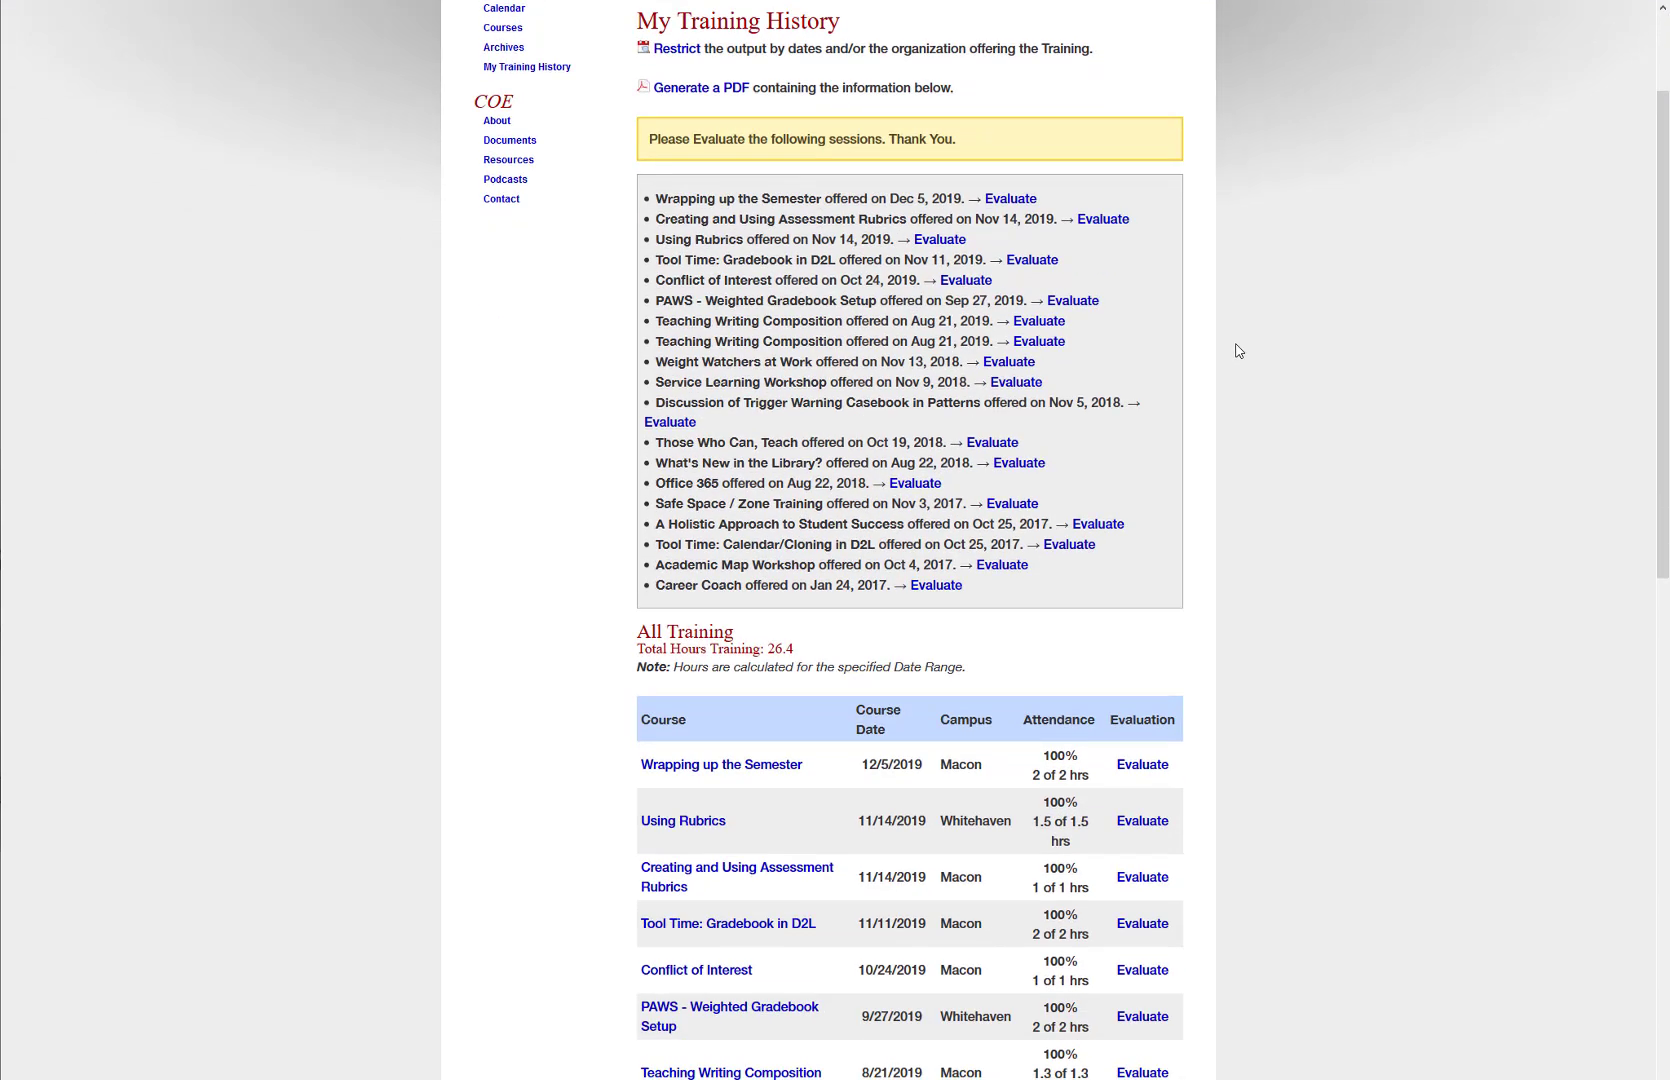
scroll(1237, 350, down, 2)
scroll(630, 168, up, 2)
scroll(1266, 620, down, 5)
scroll(1266, 623, down, 1)
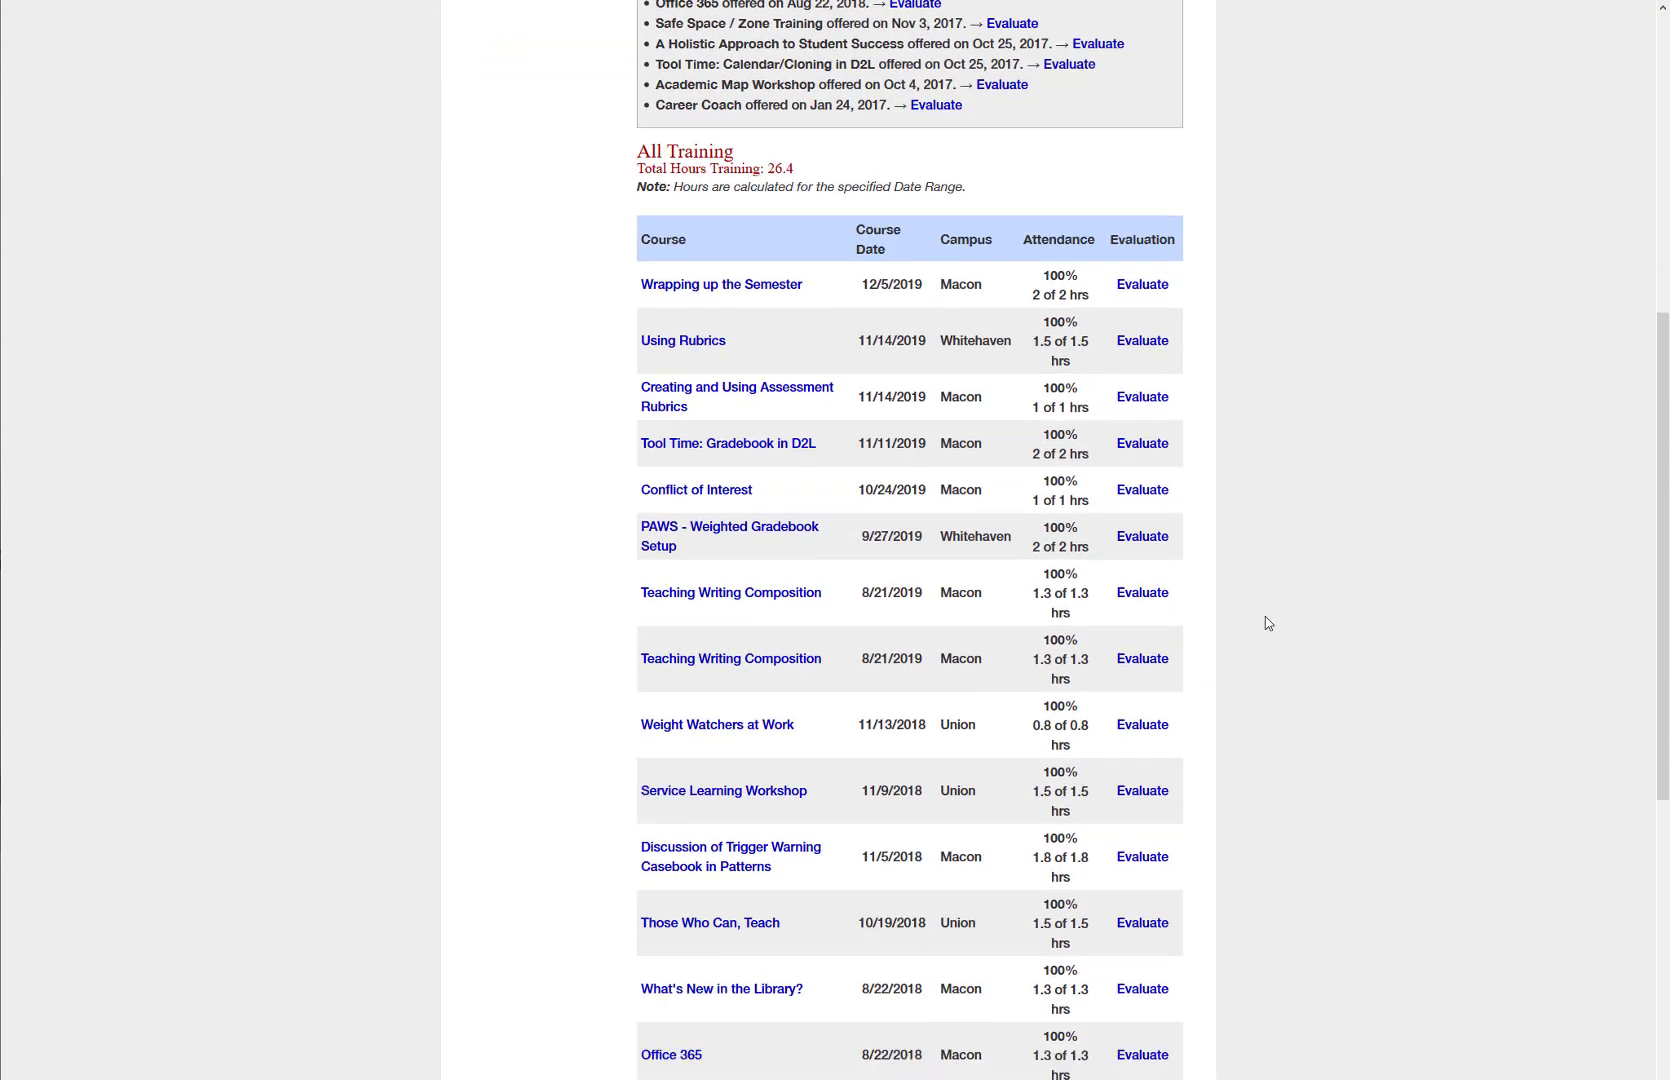
scroll(1285, 352, down, 1)
scroll(1285, 352, down, 1)
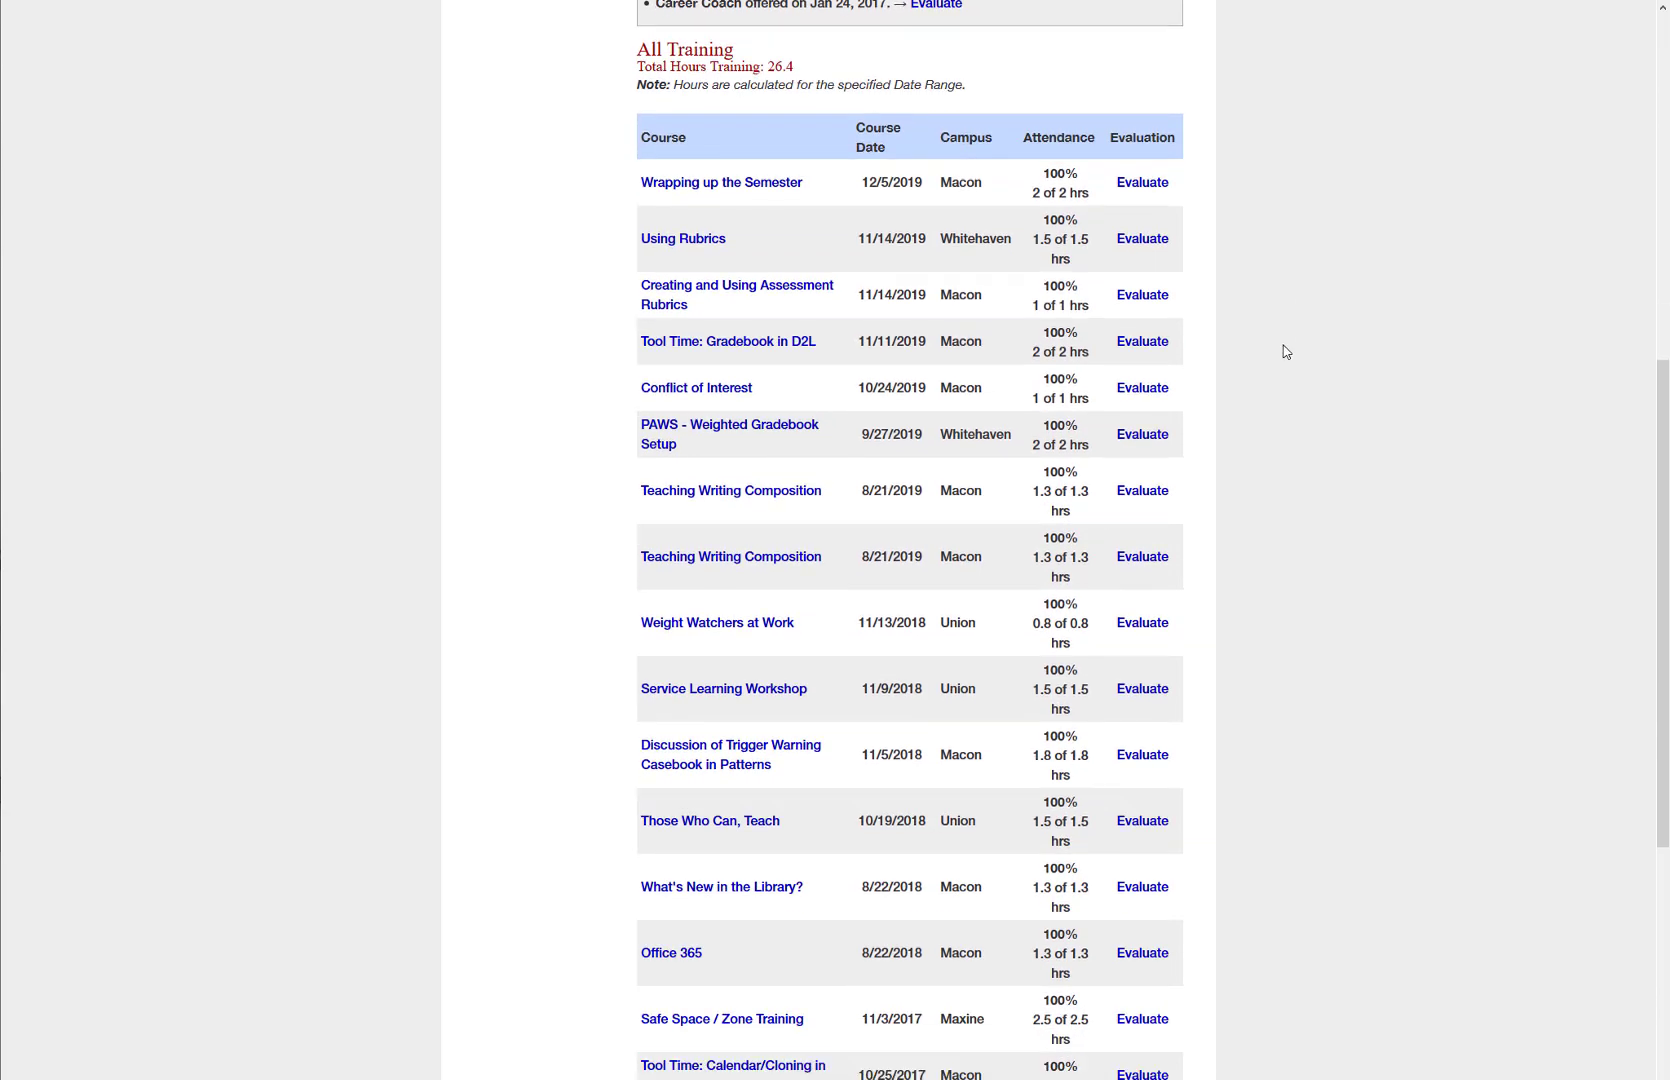
scroll(1284, 353, up, 1)
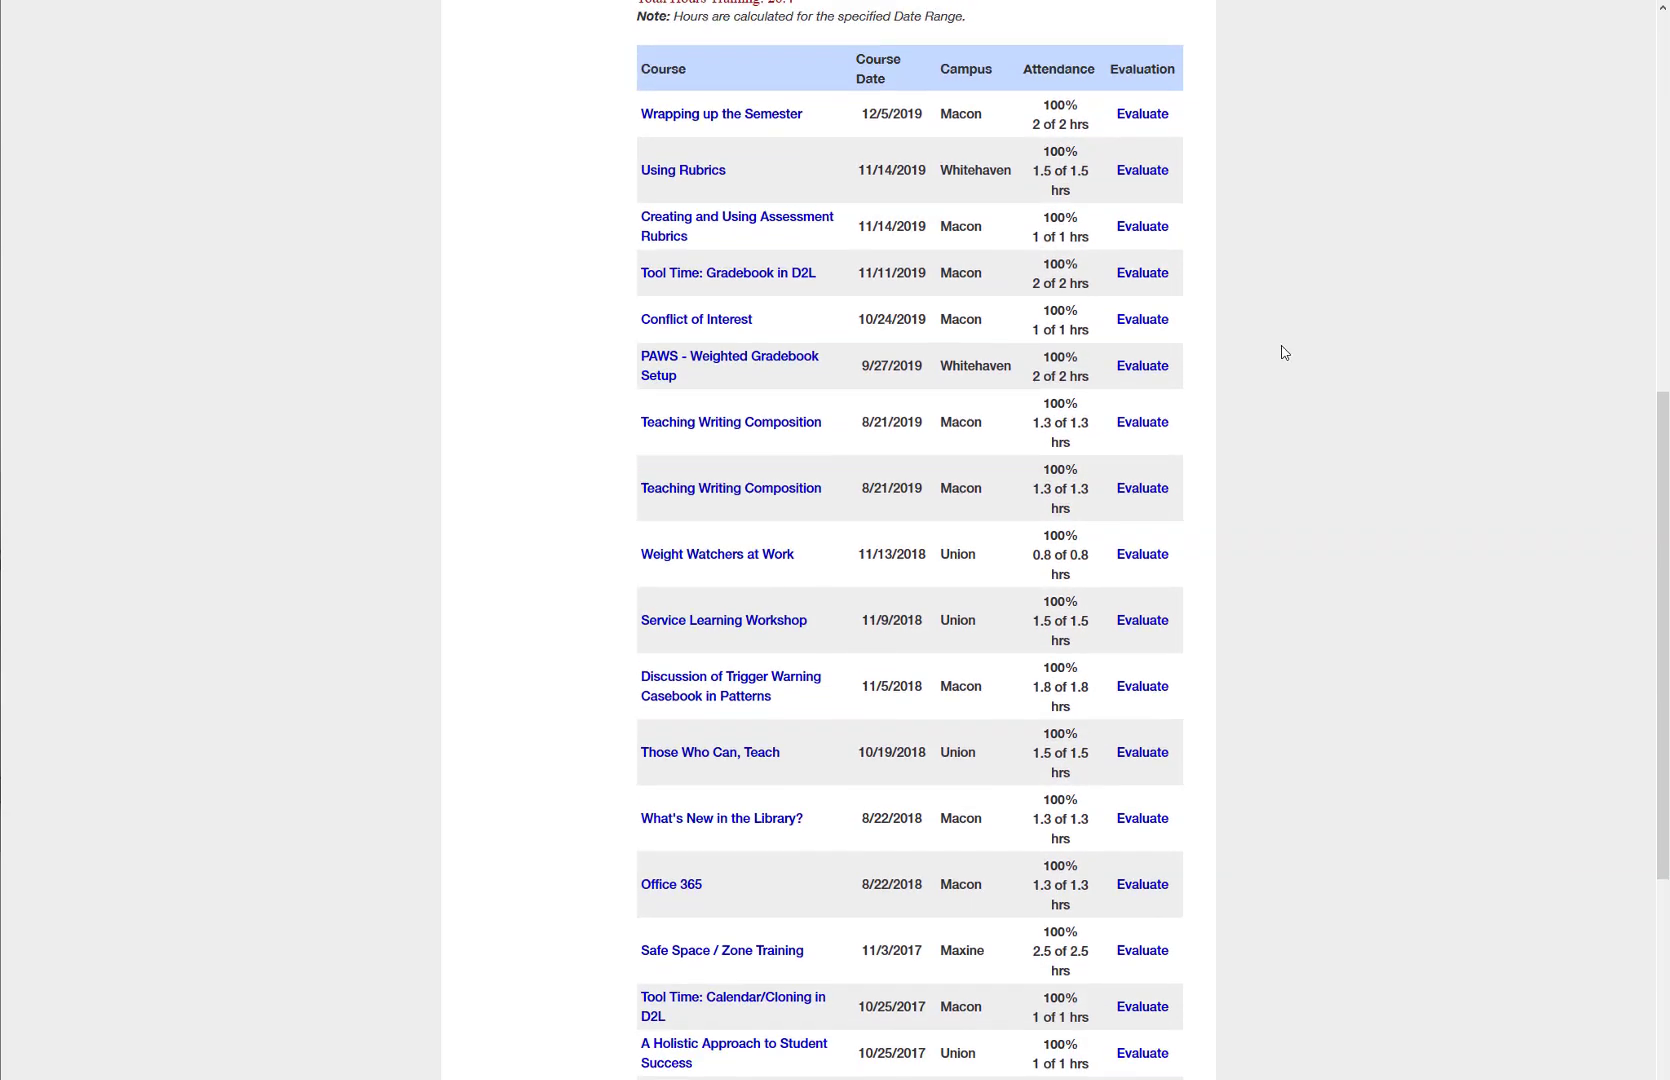
scroll(1282, 354, down, 1)
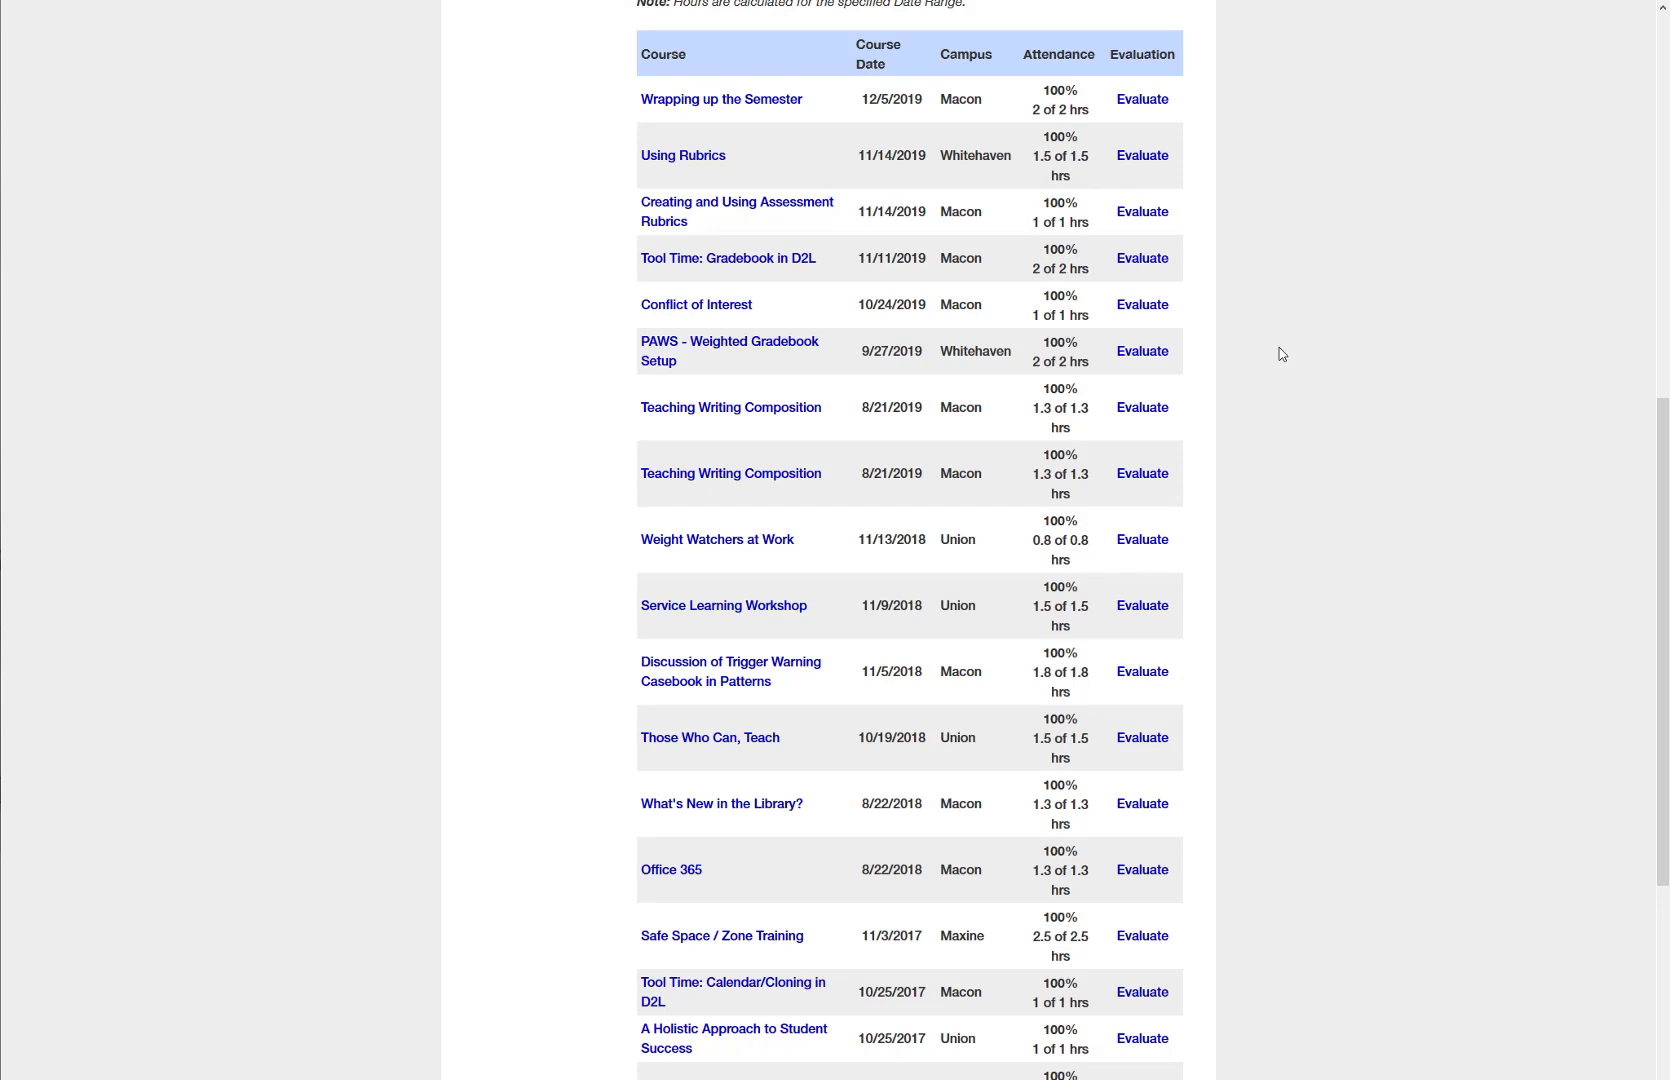
scroll(1334, 485, down, 1)
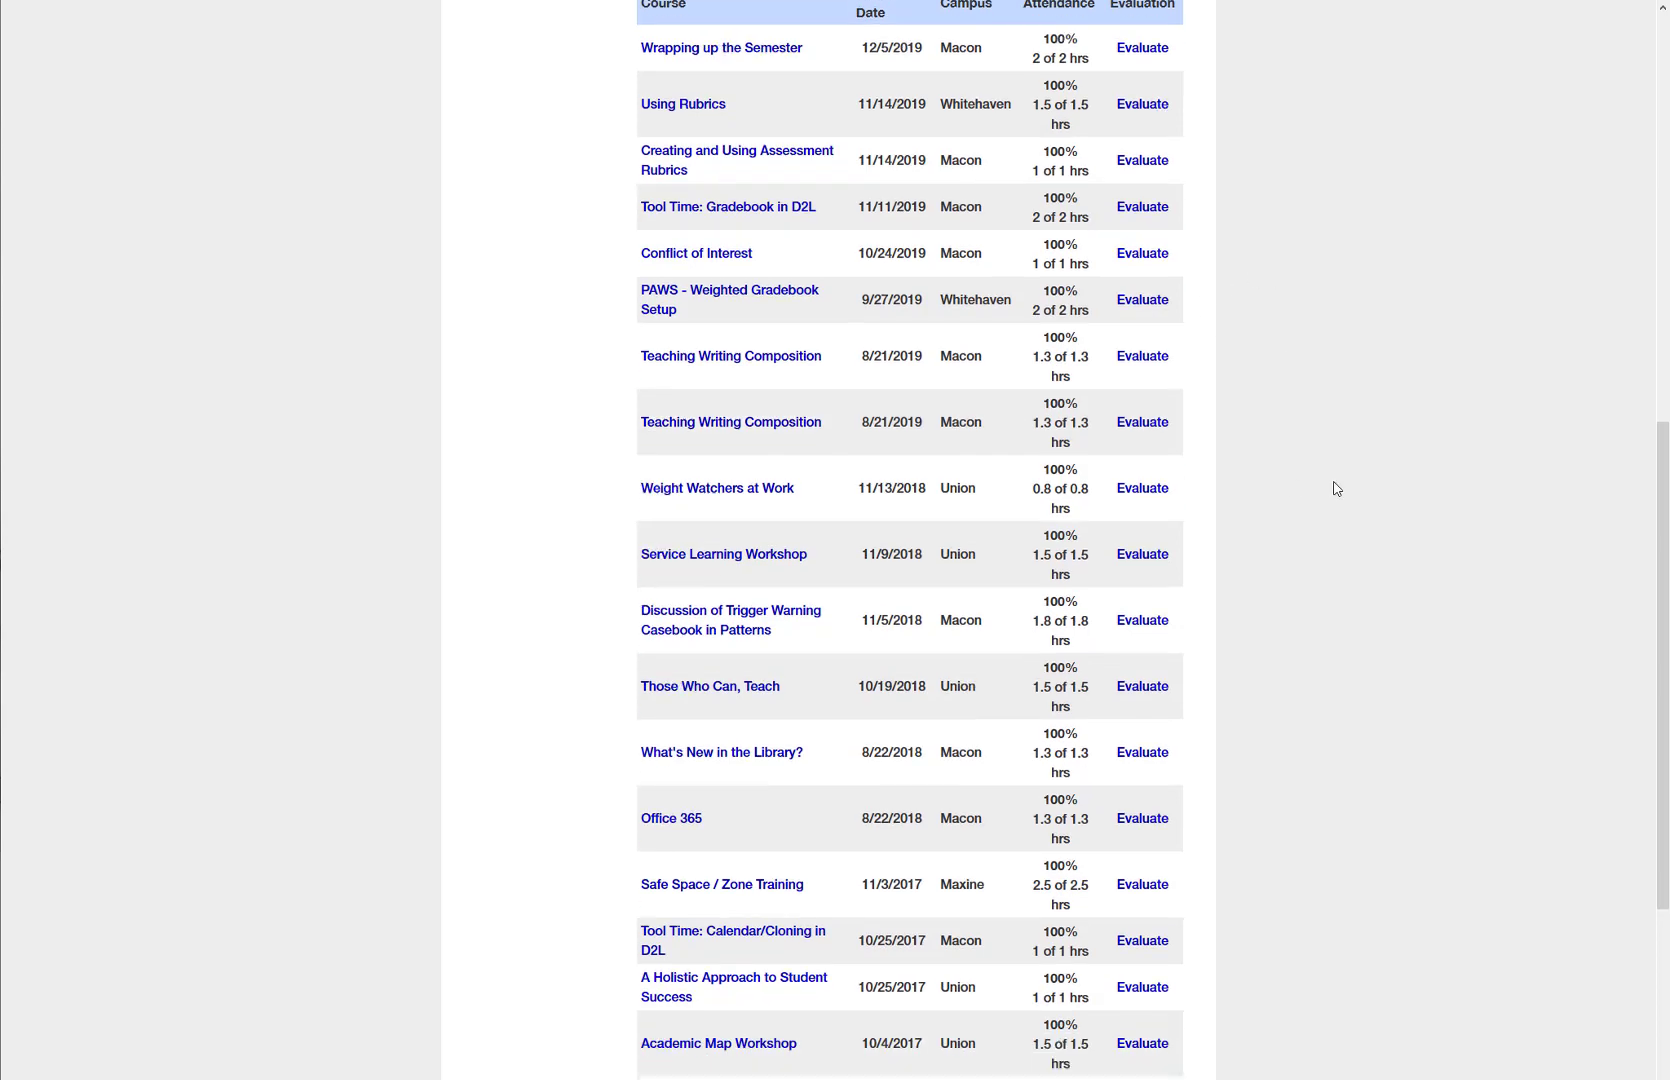
scroll(1334, 490, up, 2)
scroll(1334, 497, up, 6)
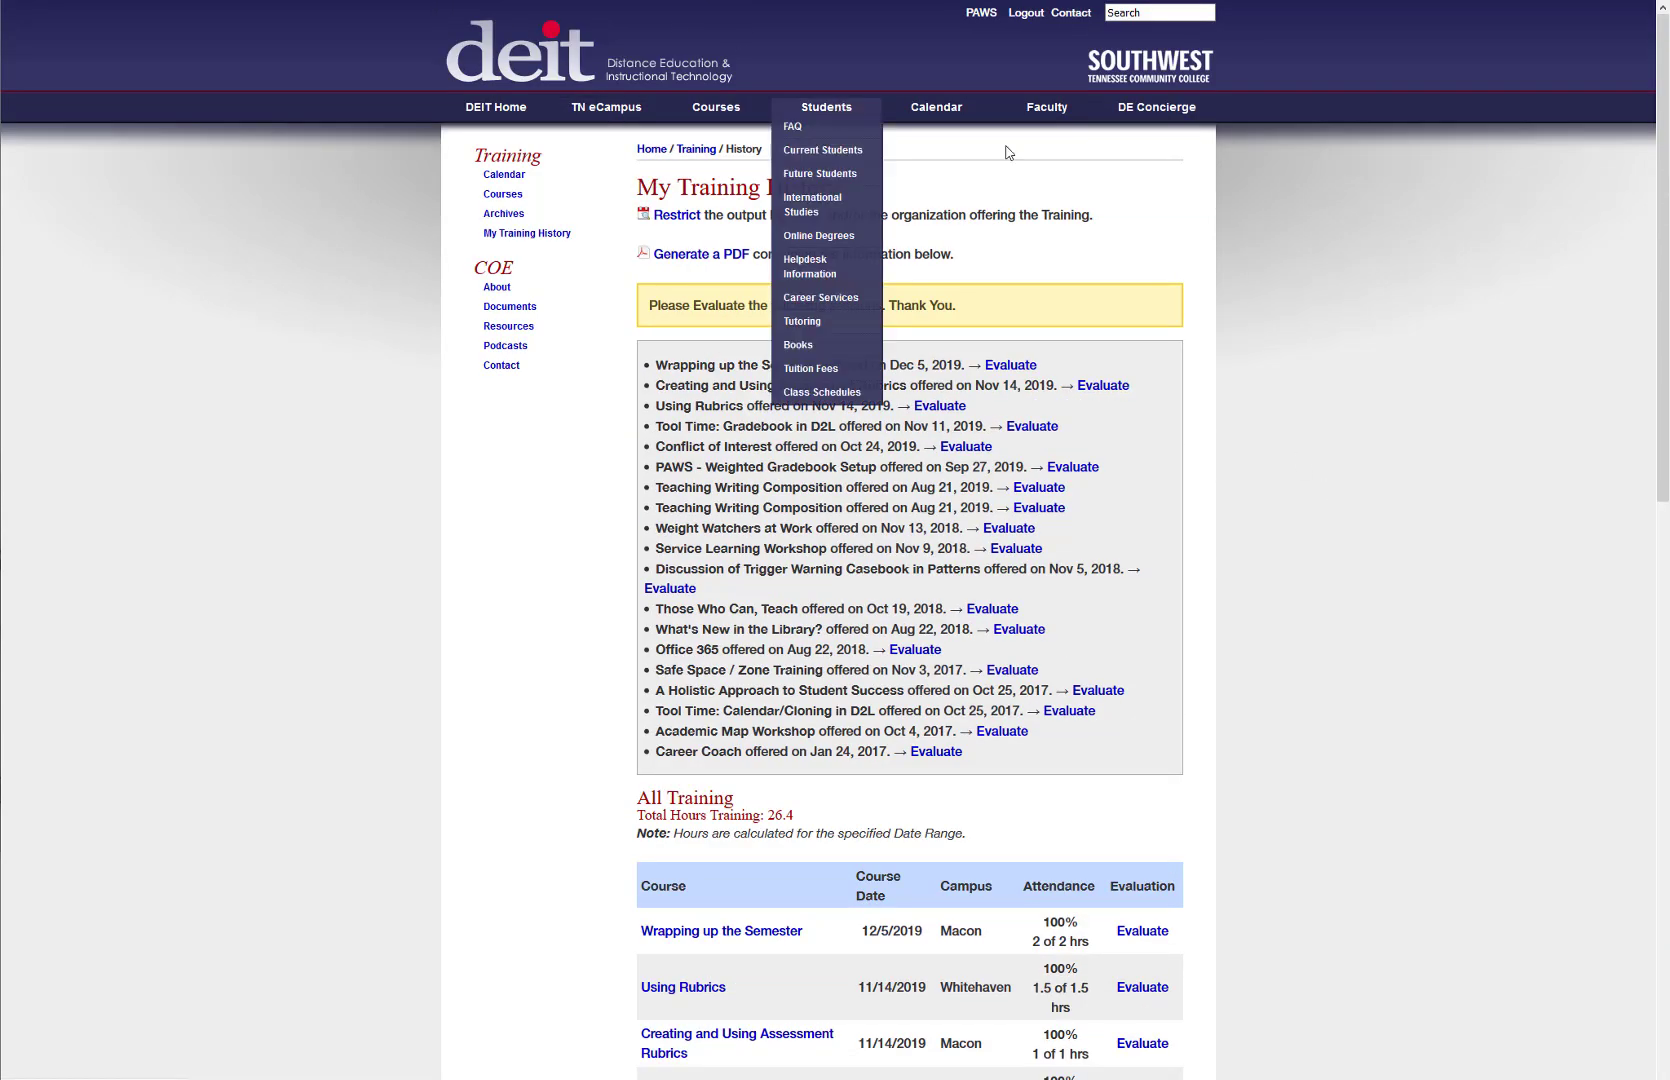
scroll(1425, 490, down, 1)
scroll(1423, 491, down, 1)
scroll(1423, 488, up, 2)
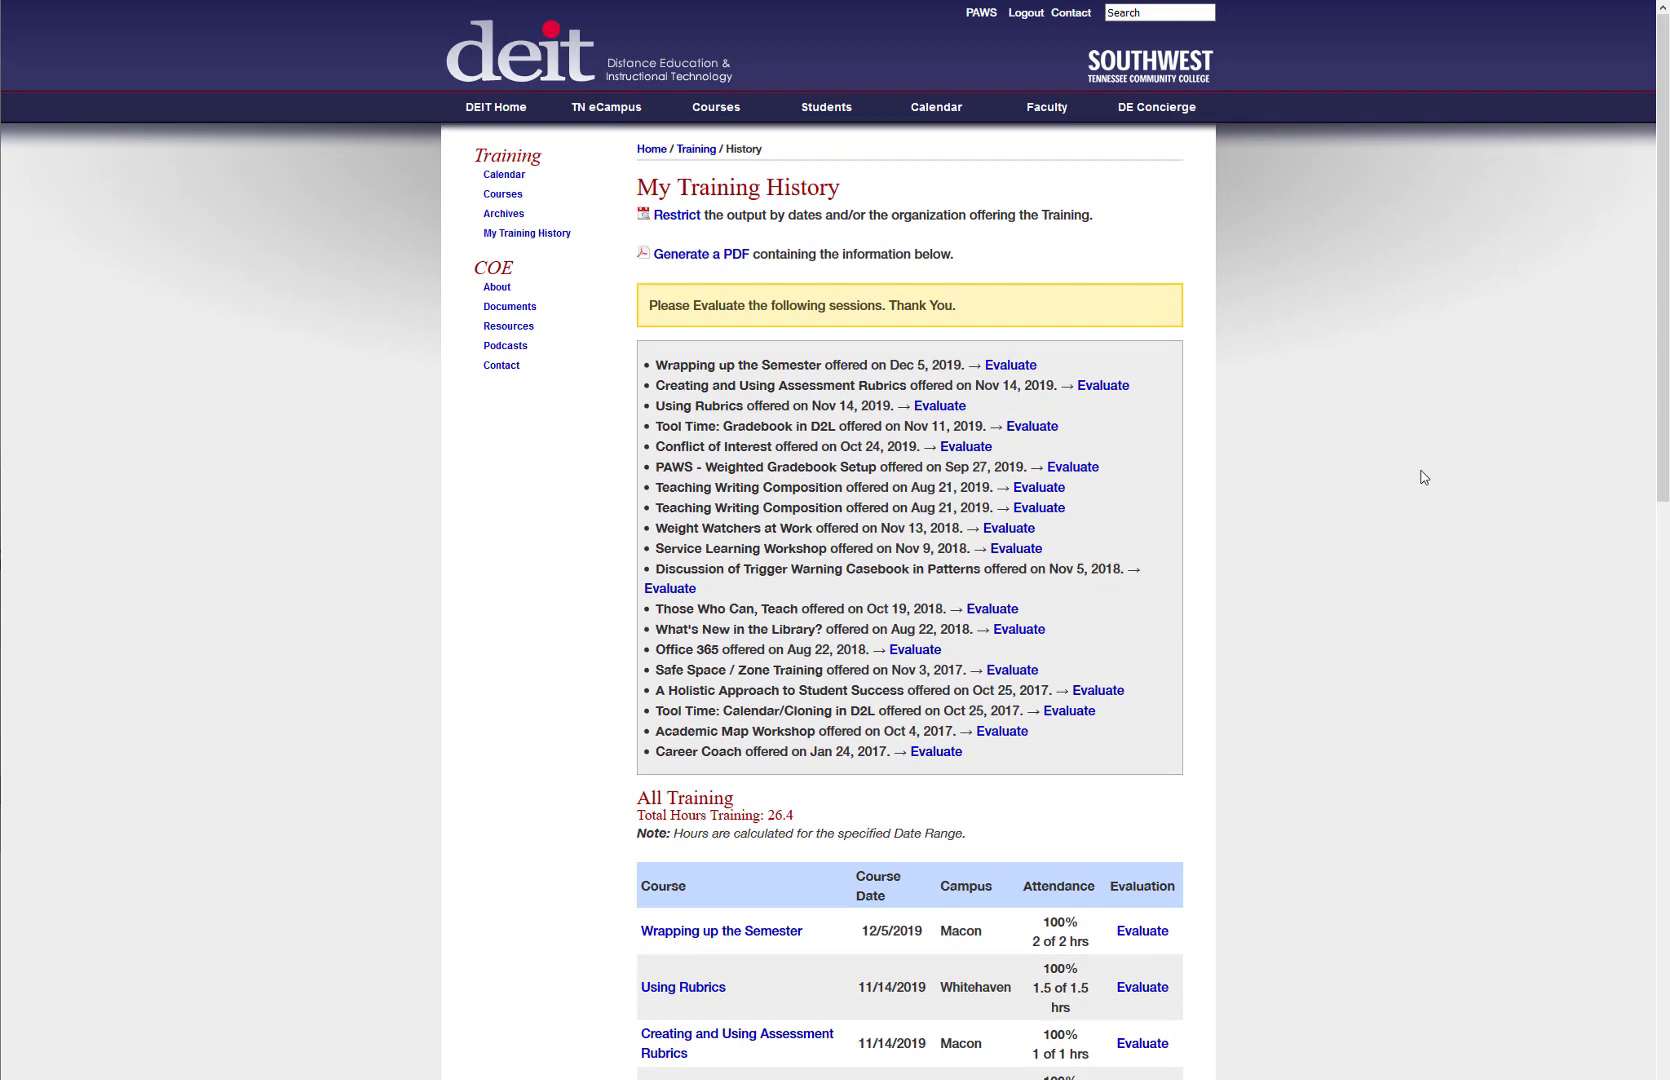
scroll(1424, 477, down, 7)
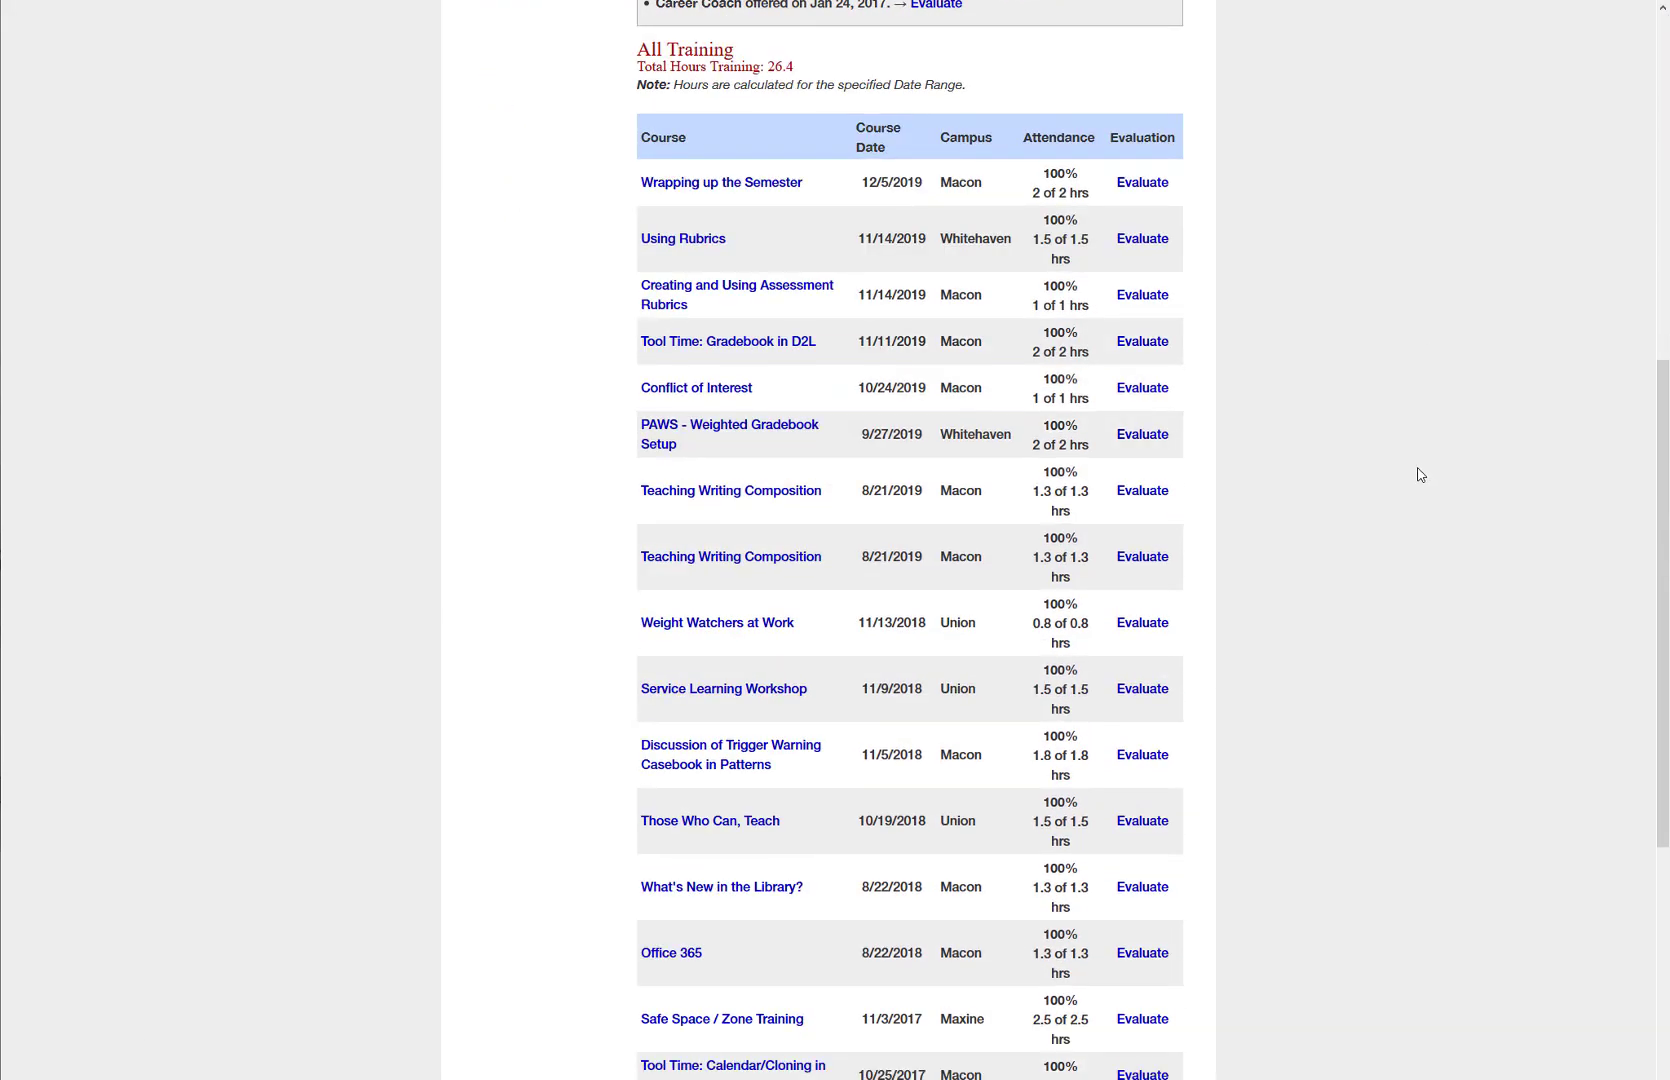
scroll(1419, 476, up, 7)
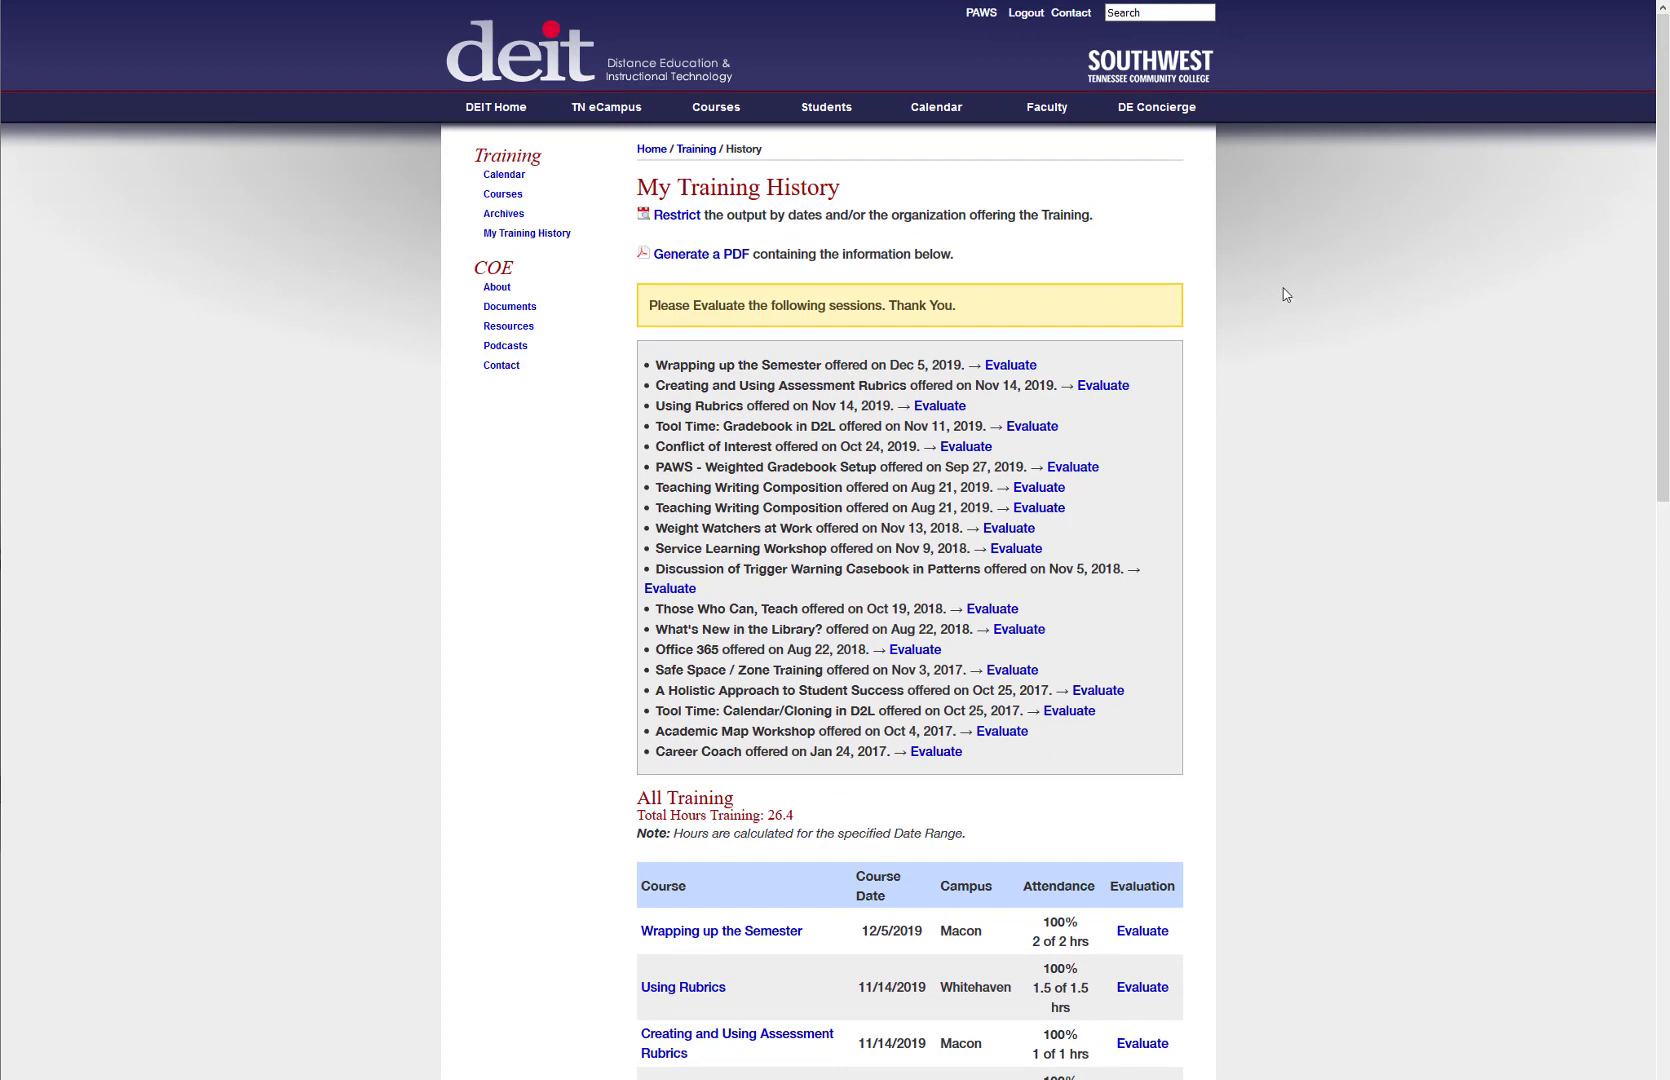
- Restrict the training history to Jan 2019 through Dec 2019 and view the results
click(671, 216)
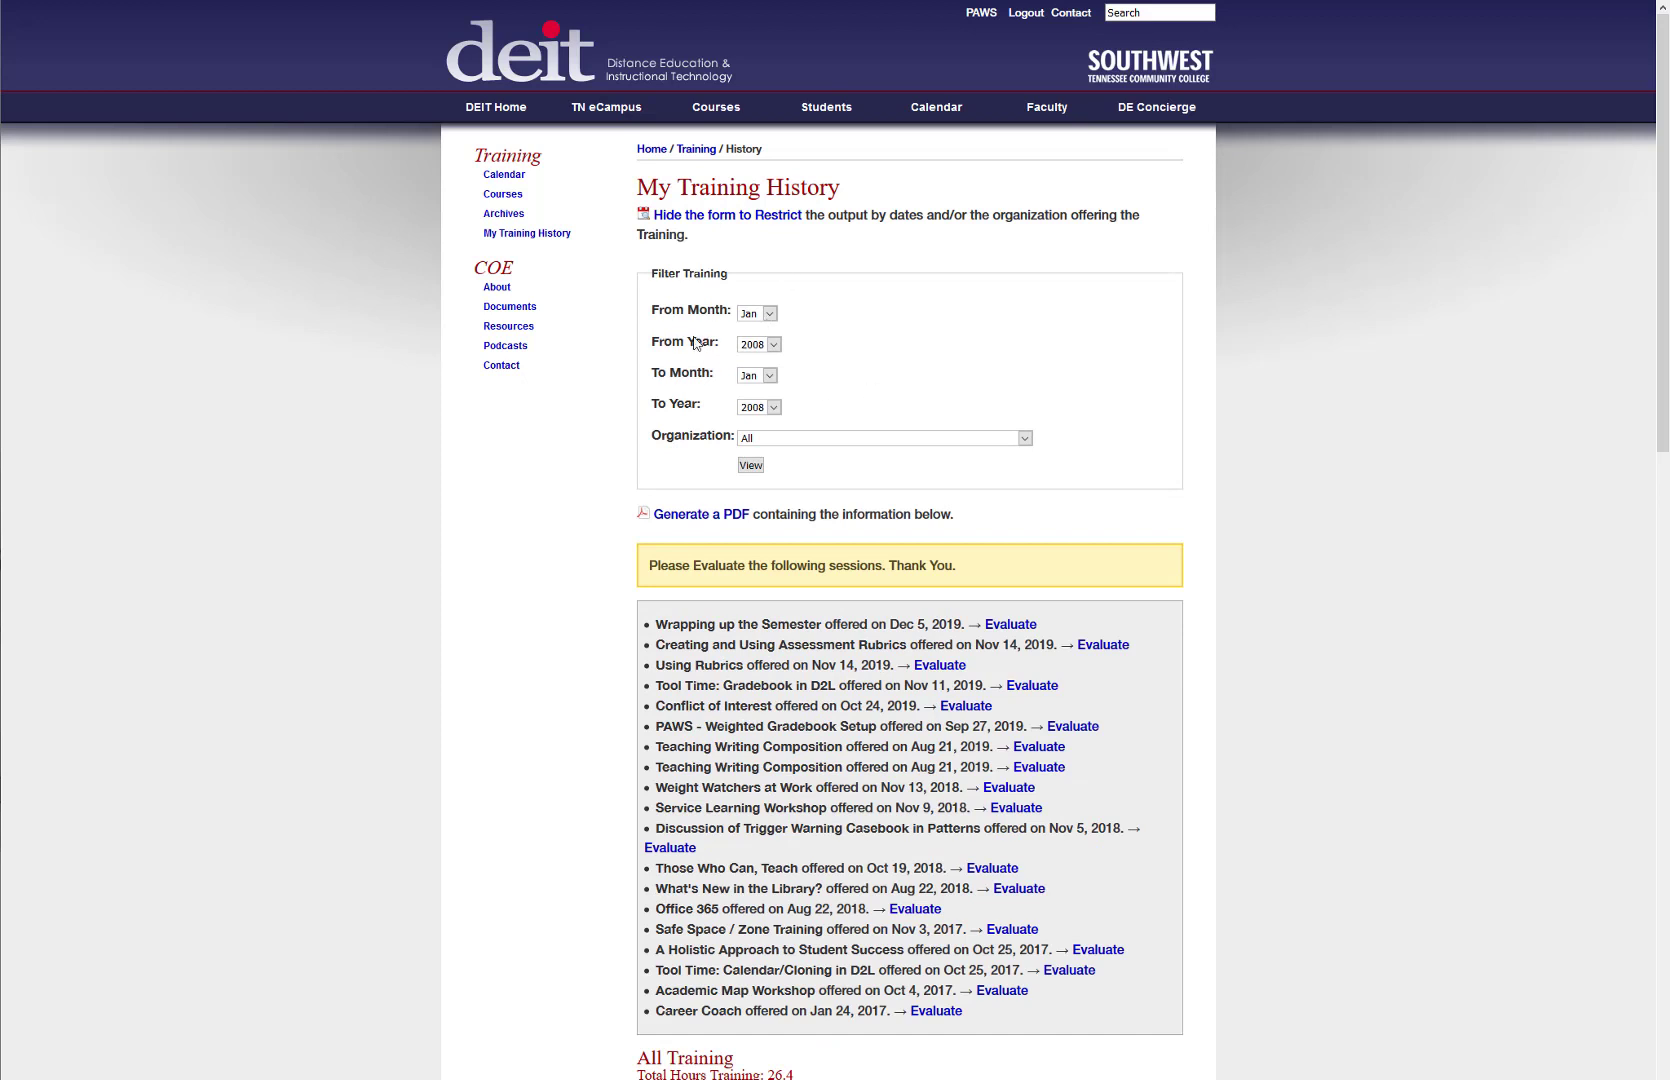
click(773, 344)
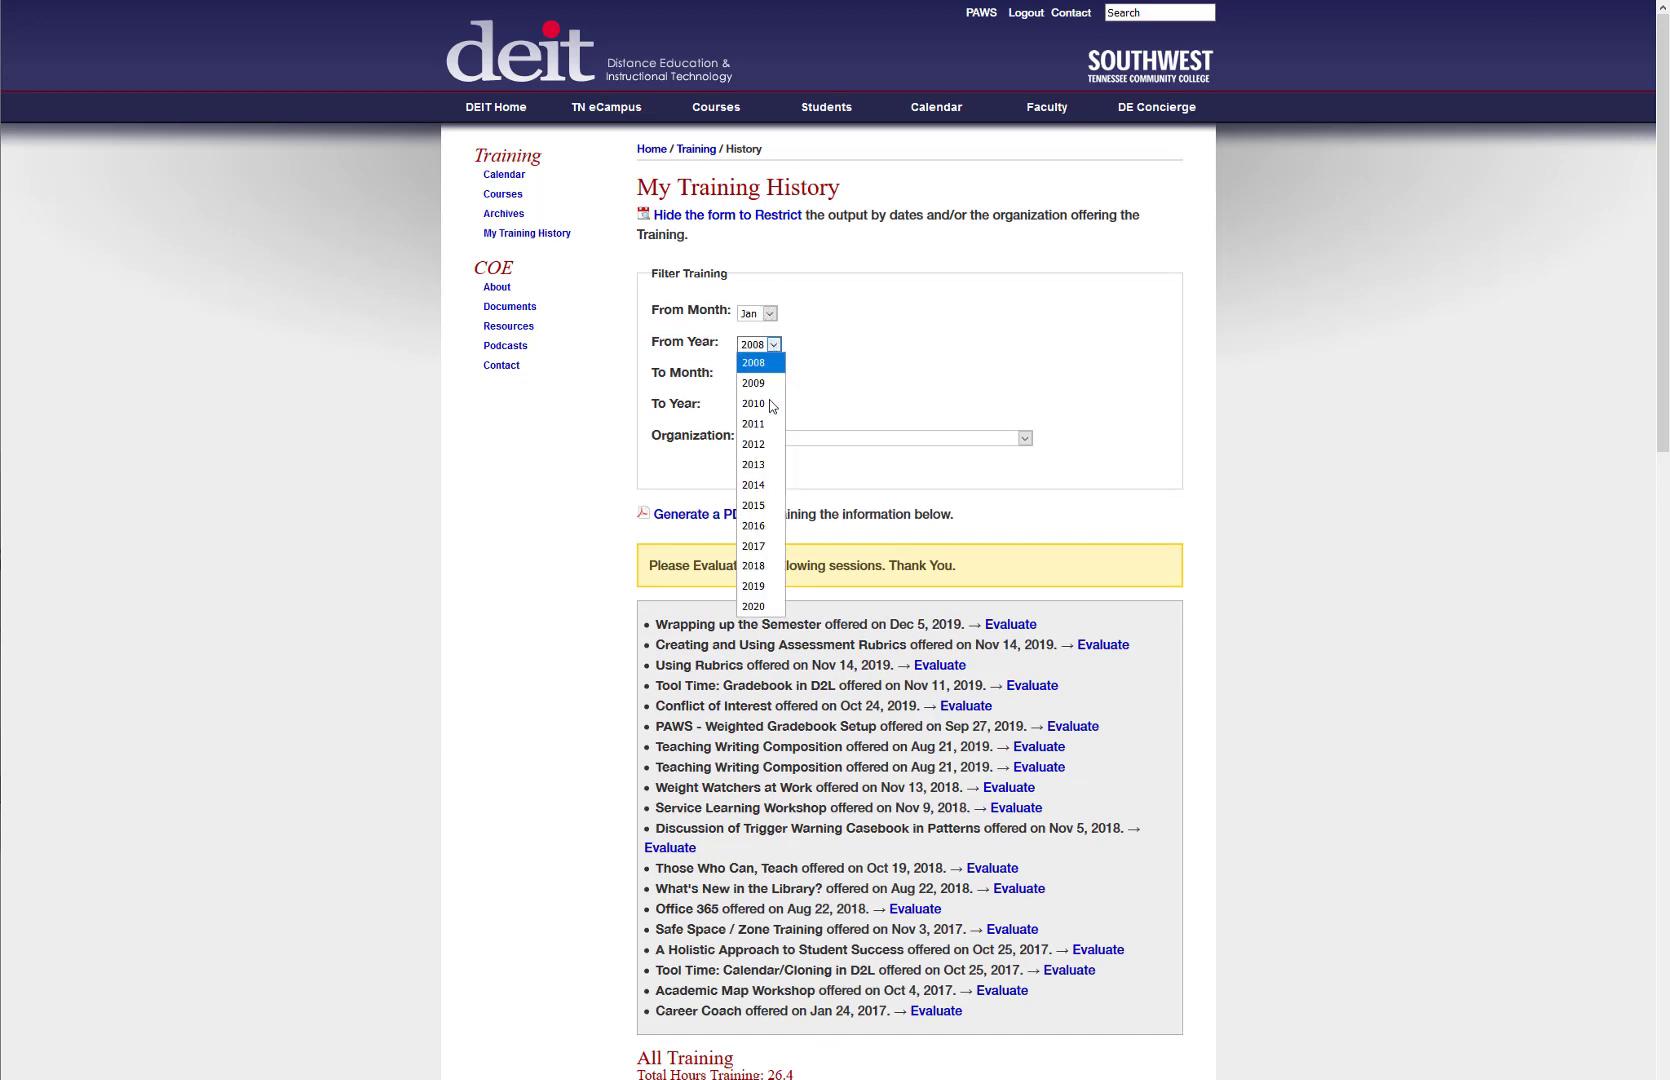
click(770, 587)
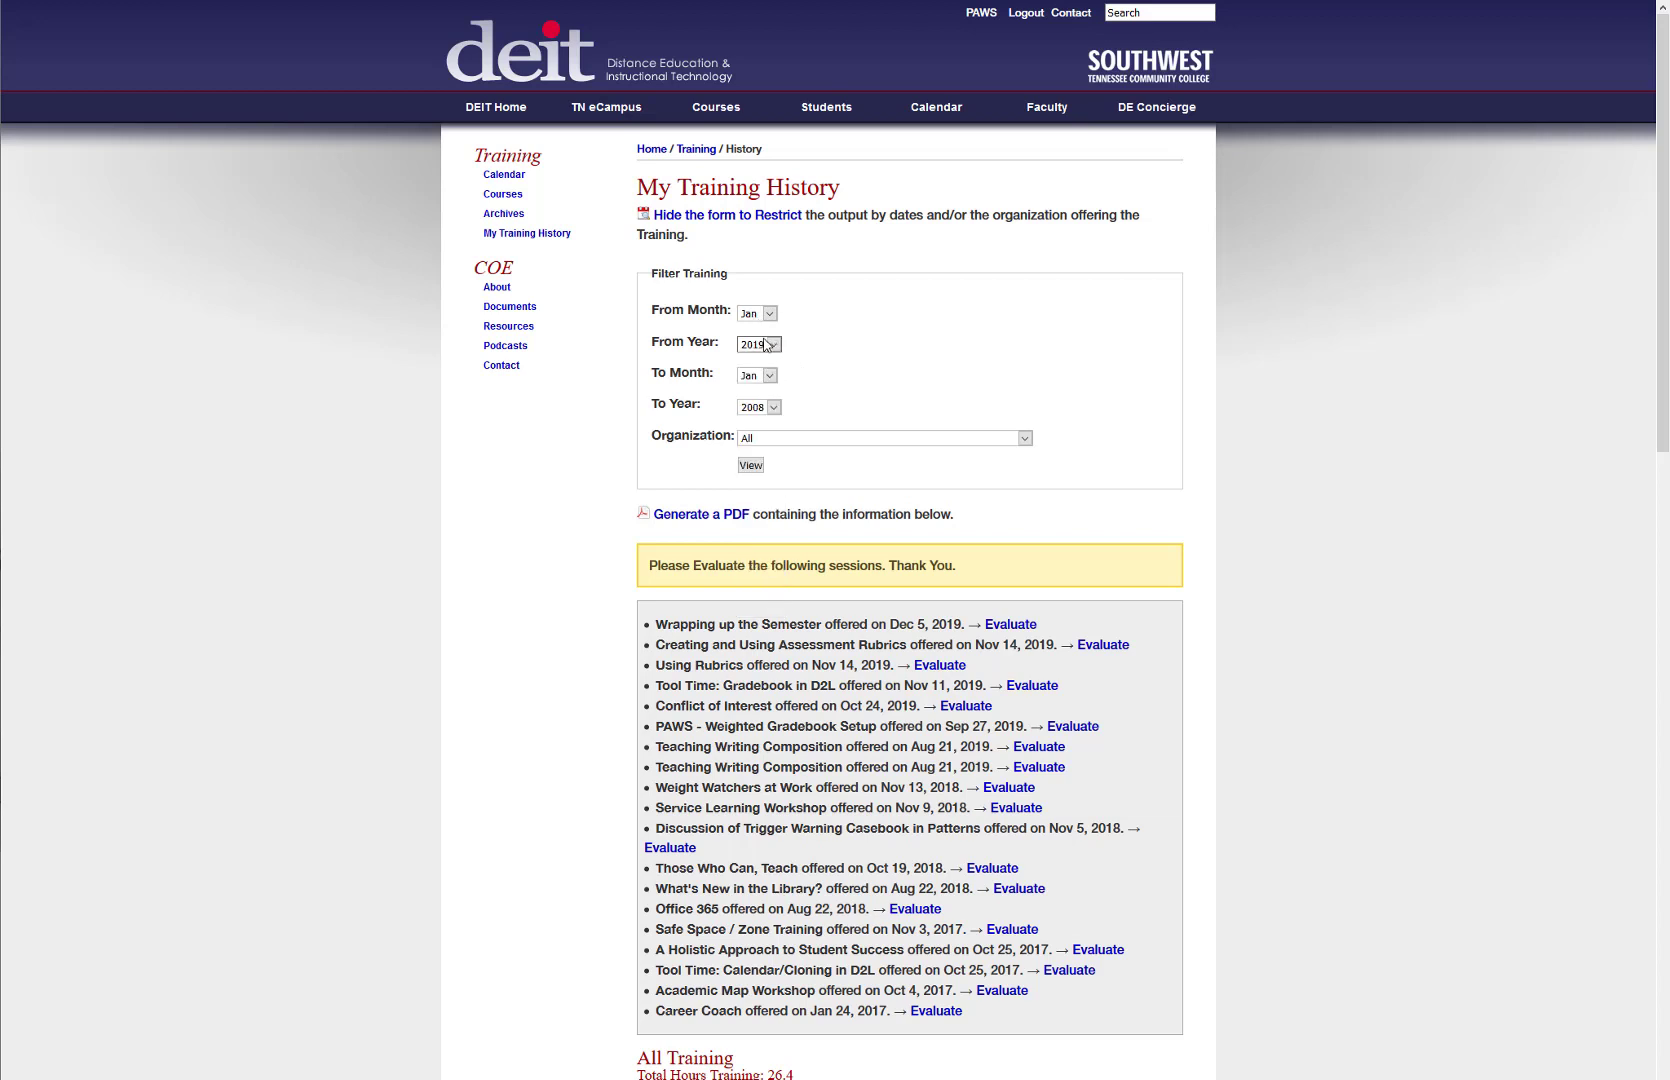
click(770, 376)
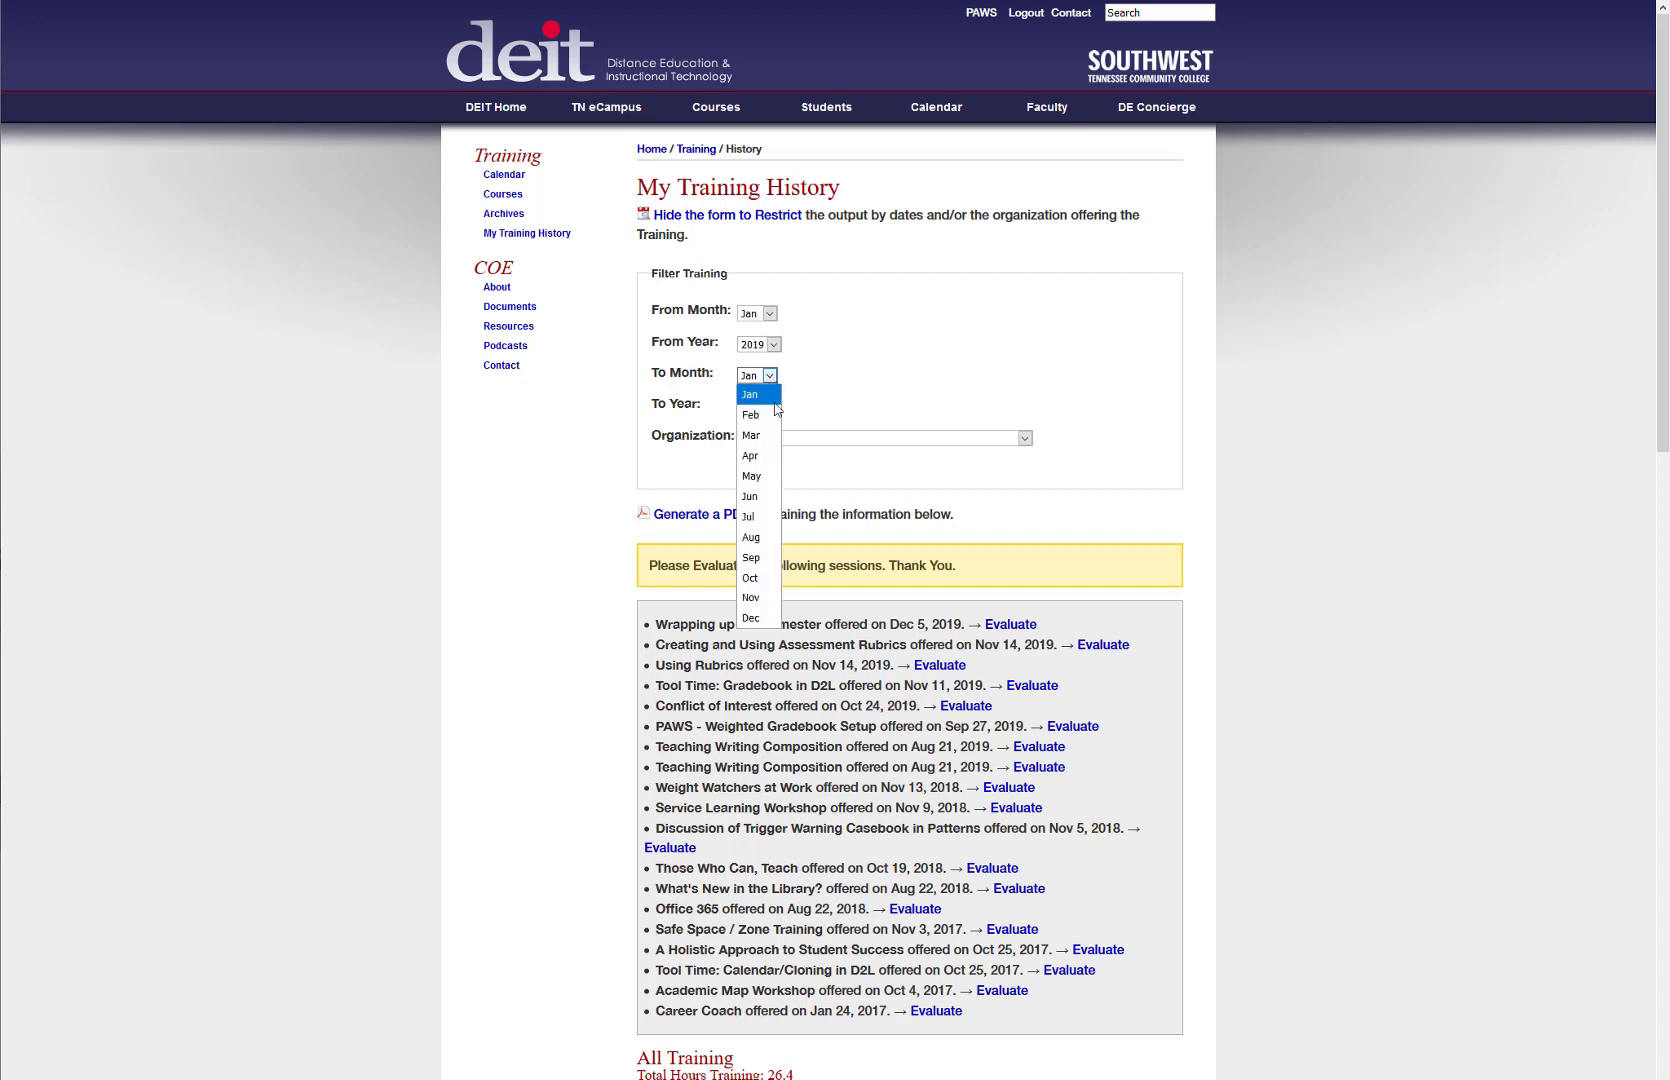
click(773, 618)
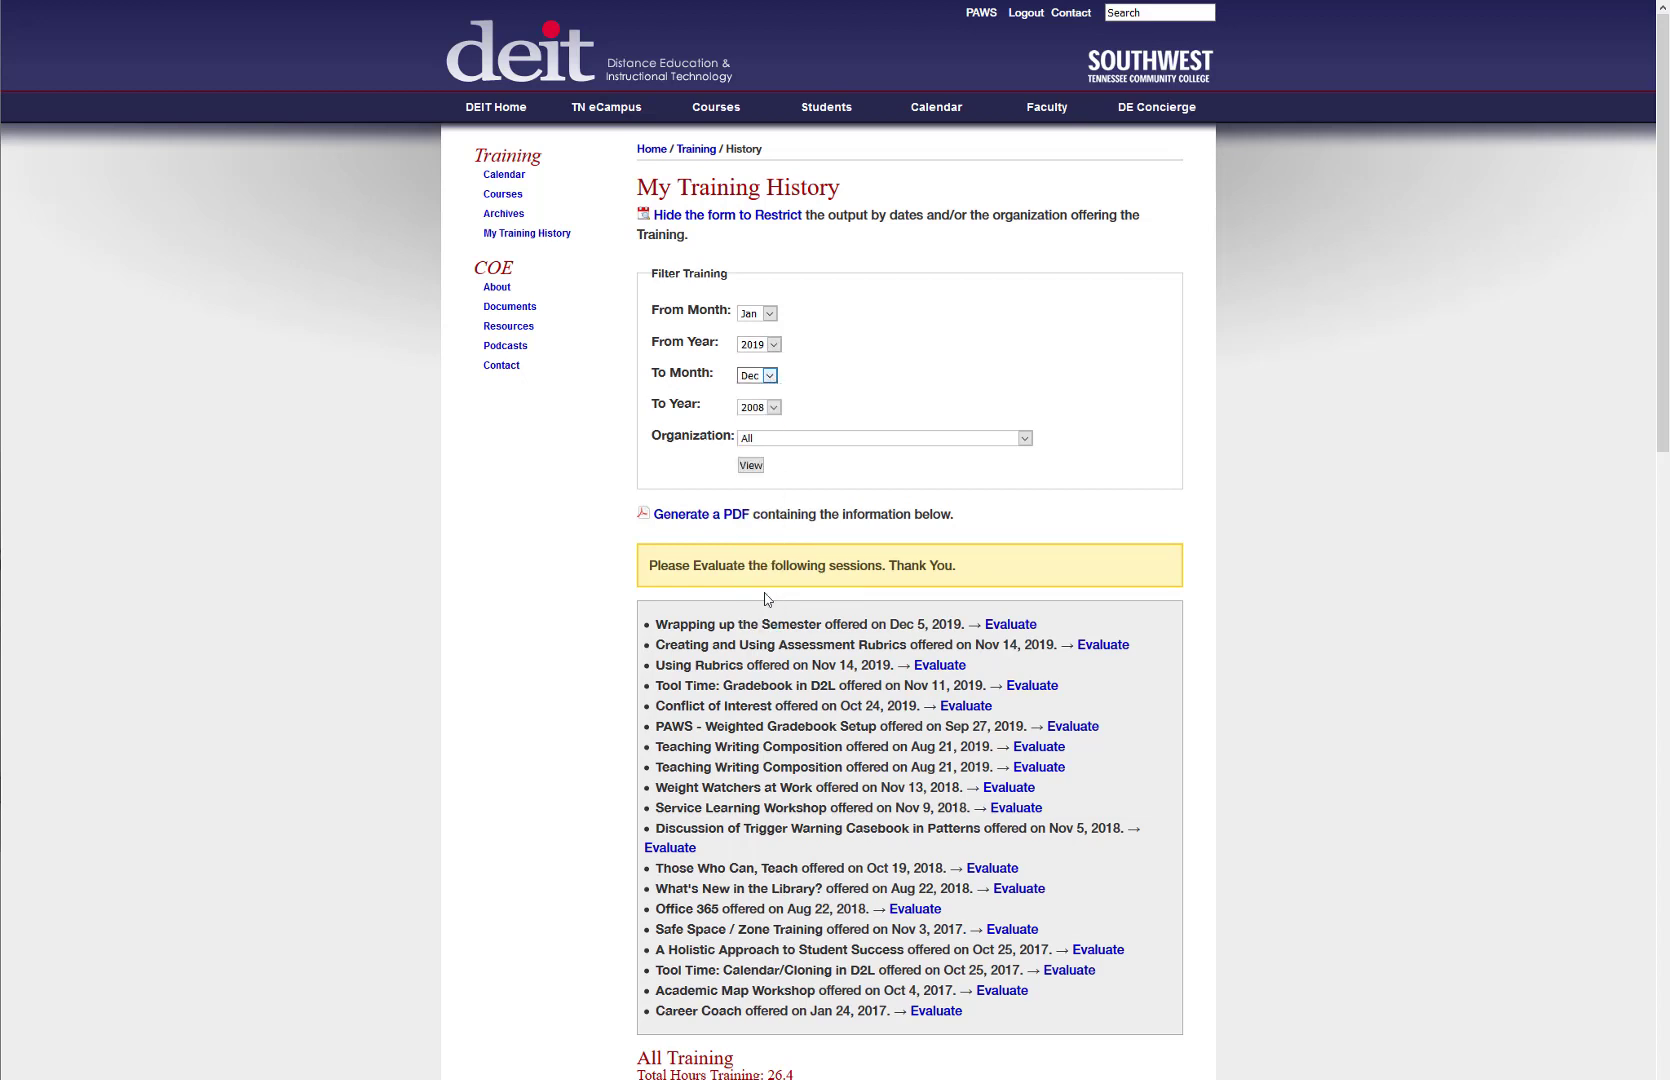
click(775, 408)
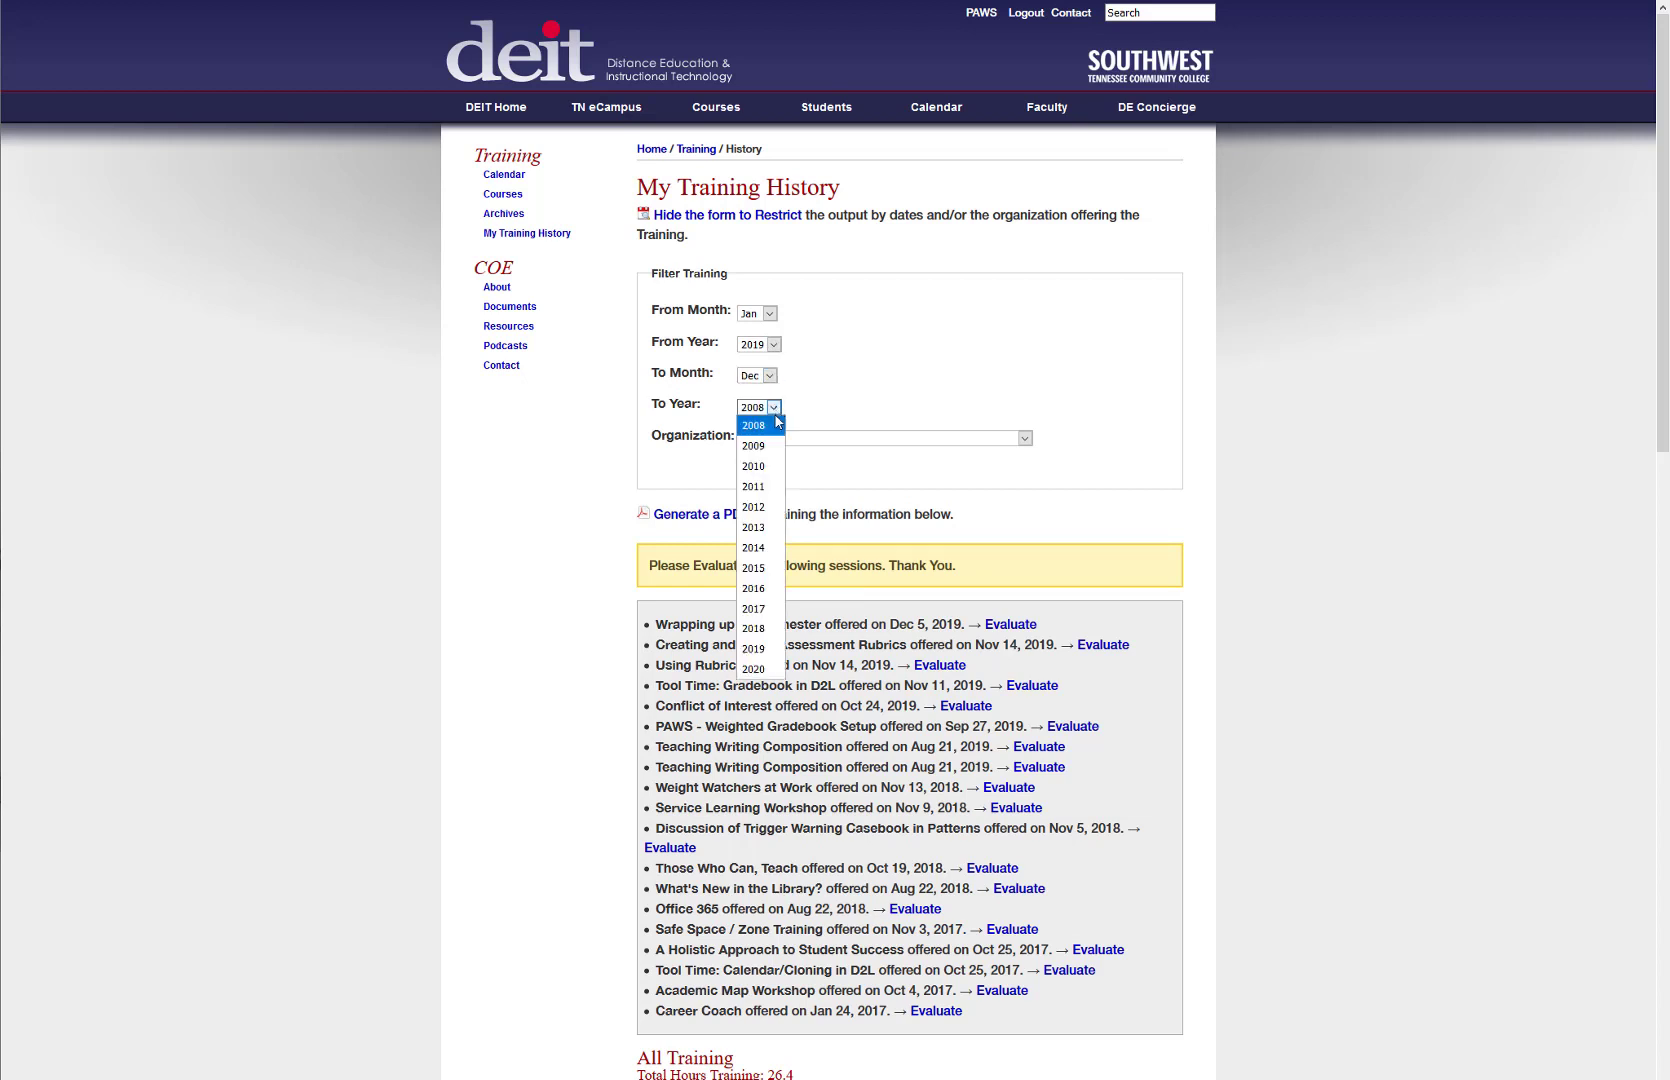
click(768, 651)
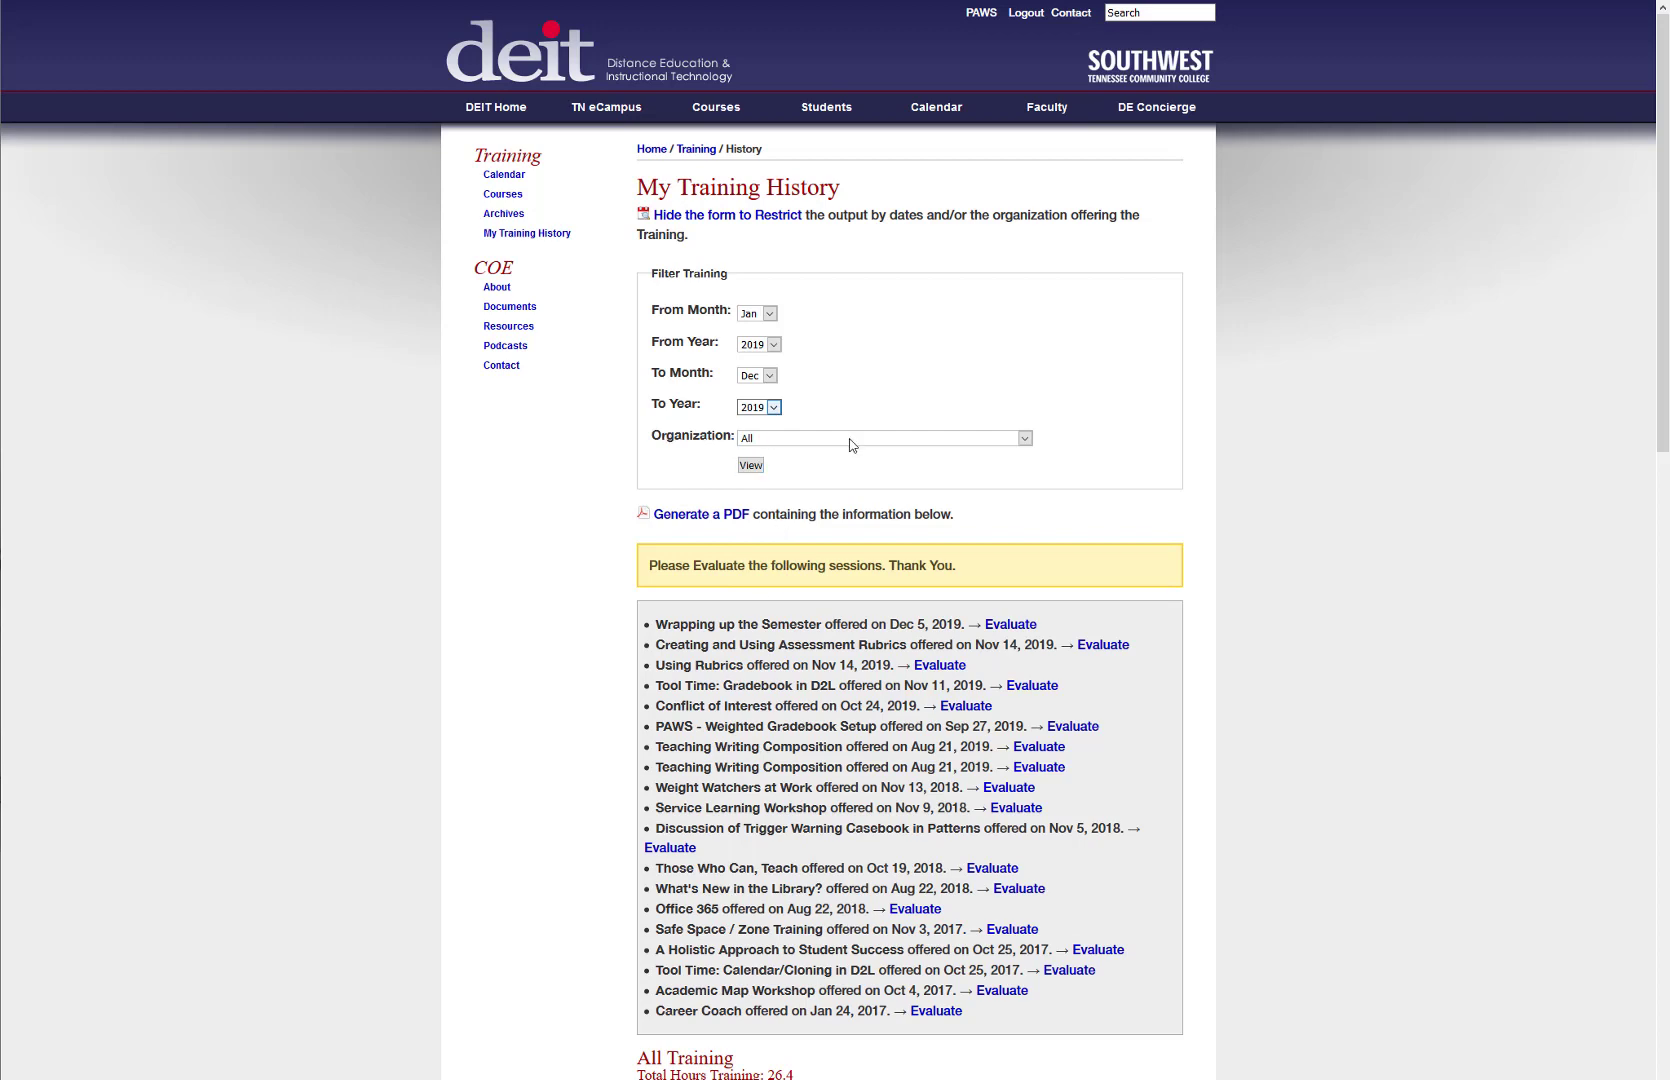
click(750, 465)
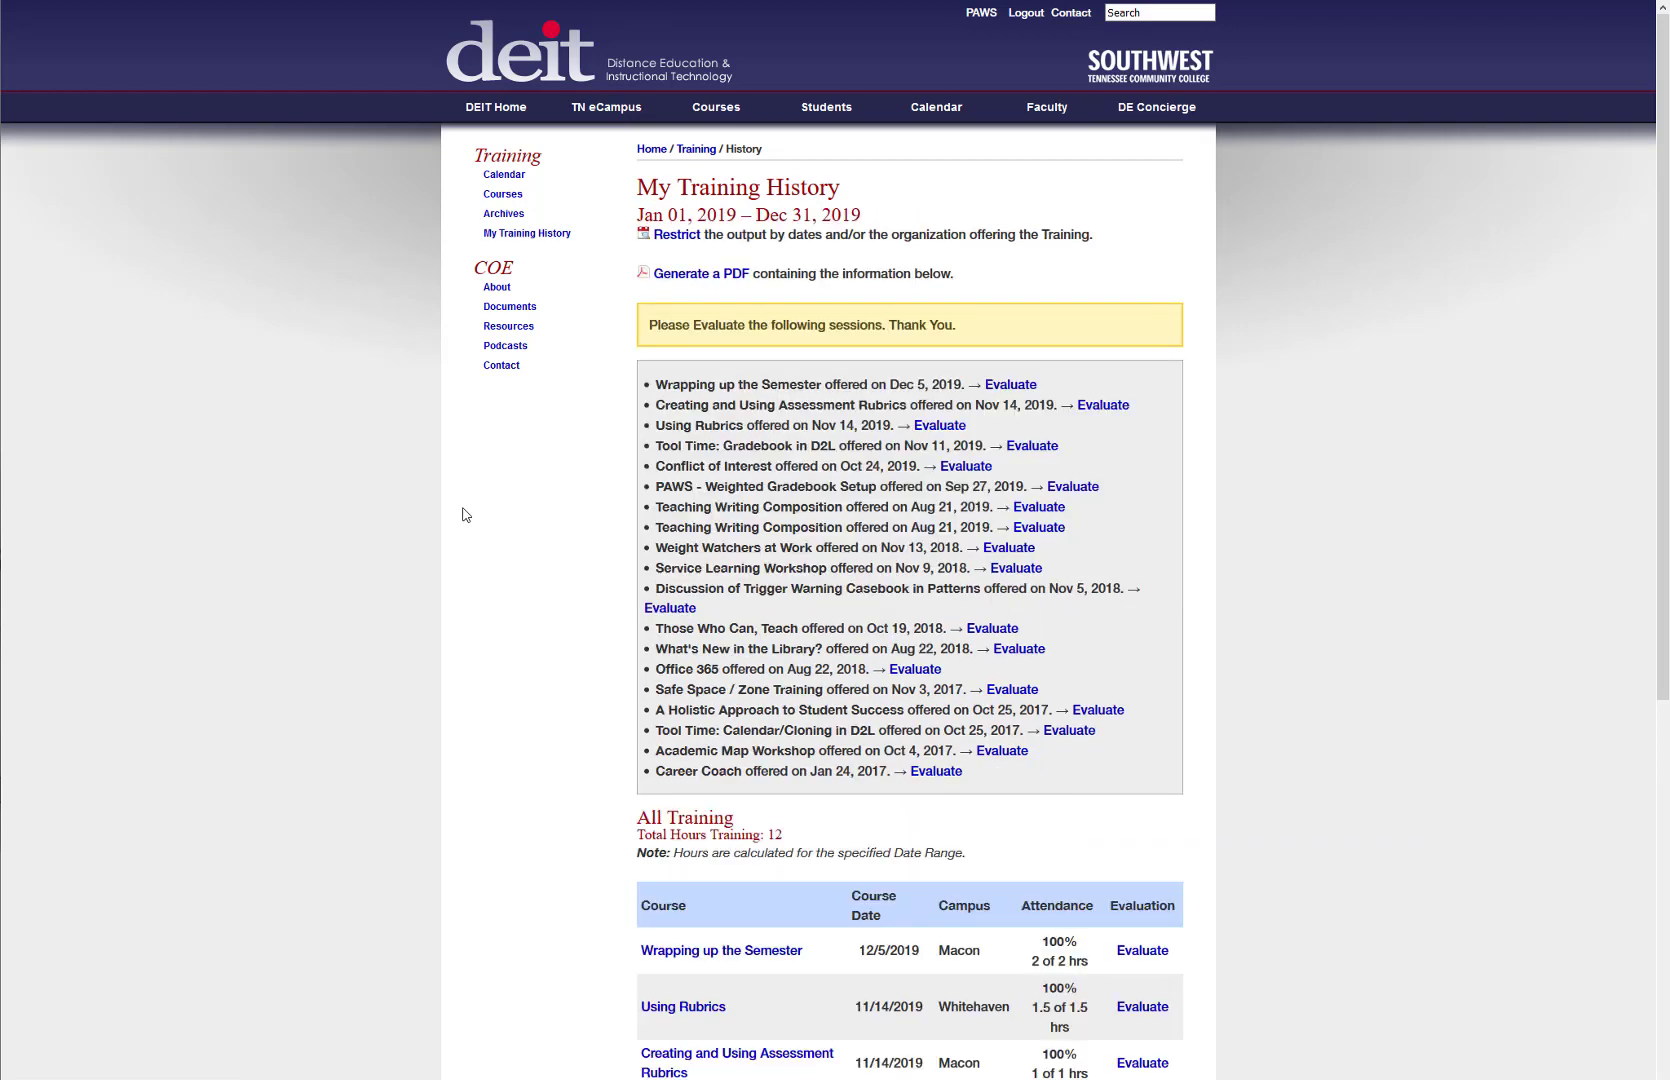
scroll(577, 506, down, 5)
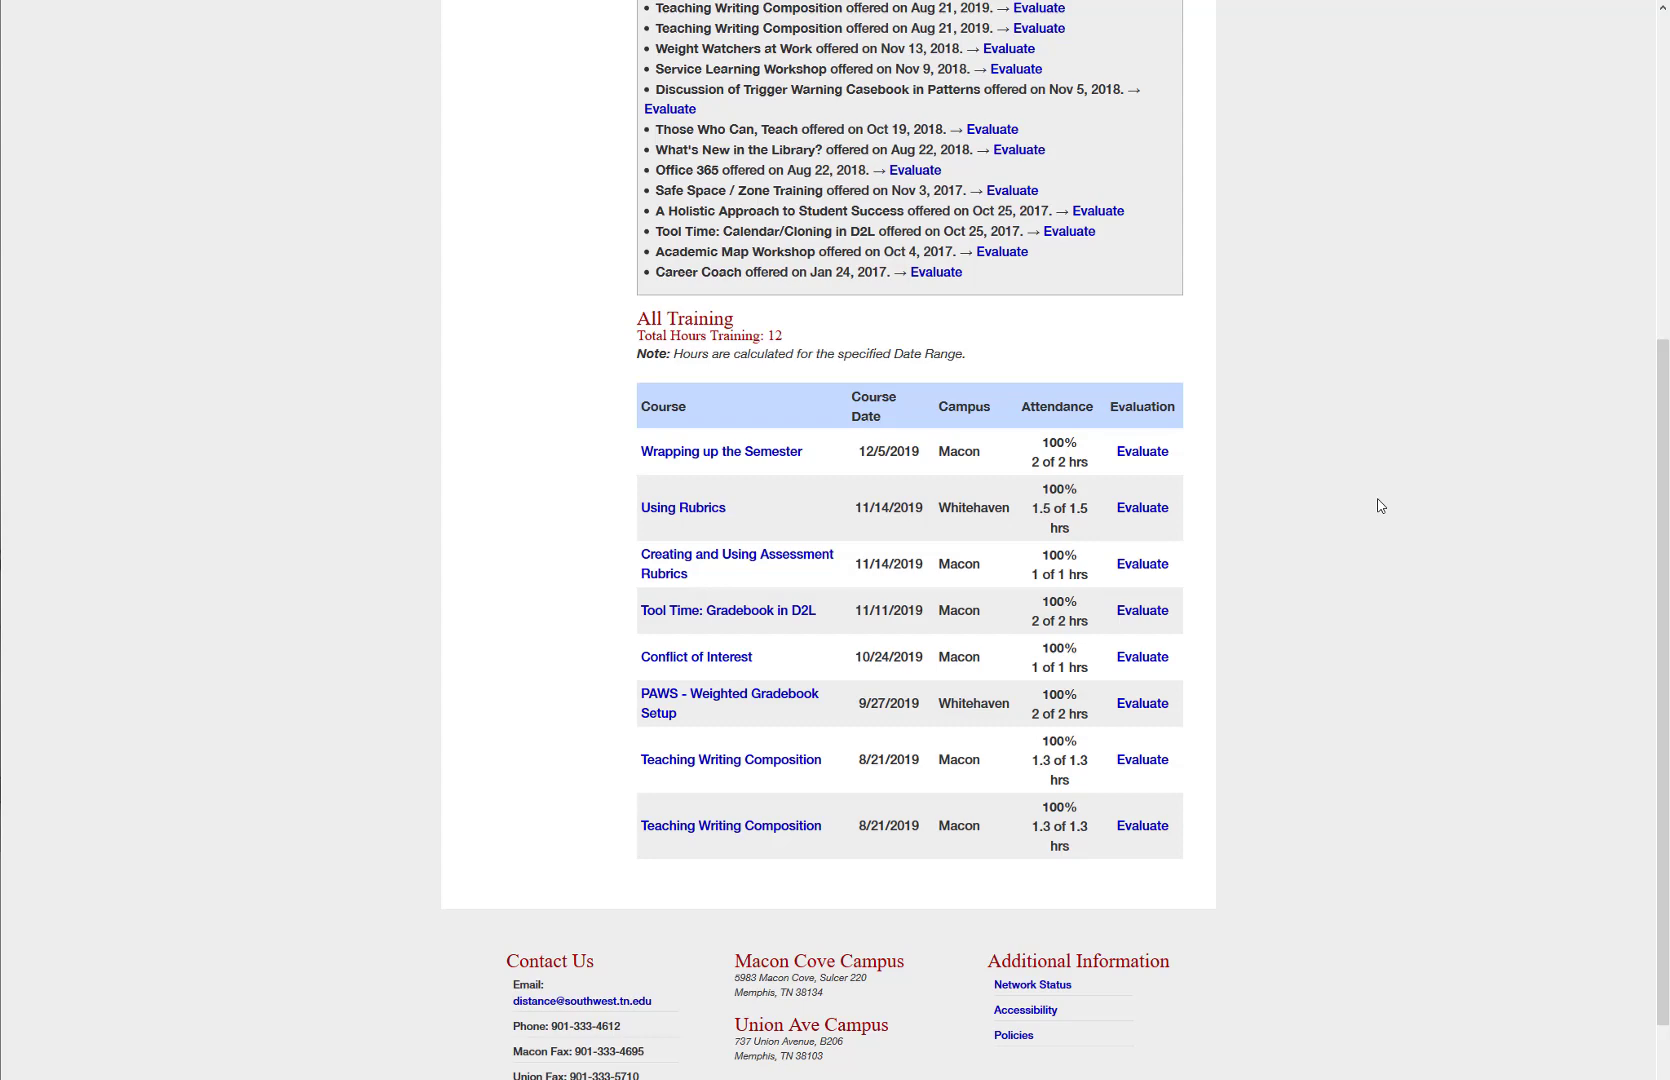
scroll(1380, 506, up, 5)
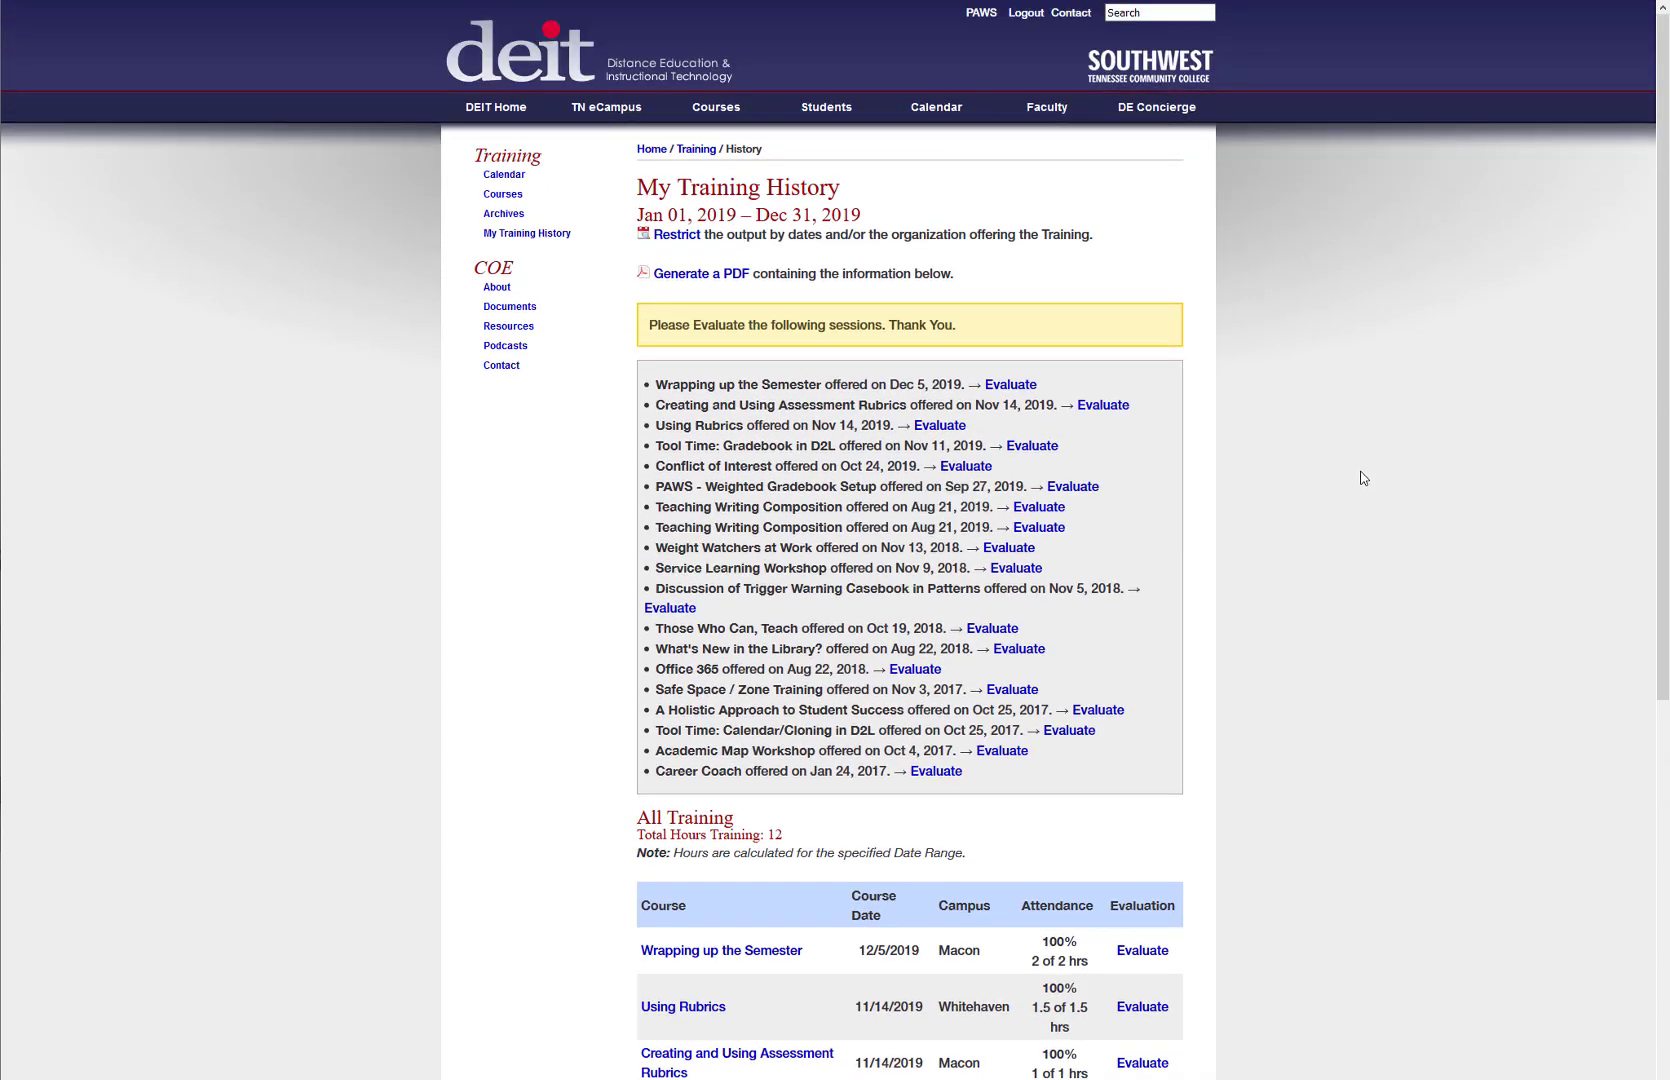
- Generate the 2019 training history PDF and open it with Adobe Acrobat DC
click(679, 276)
click(460, 448)
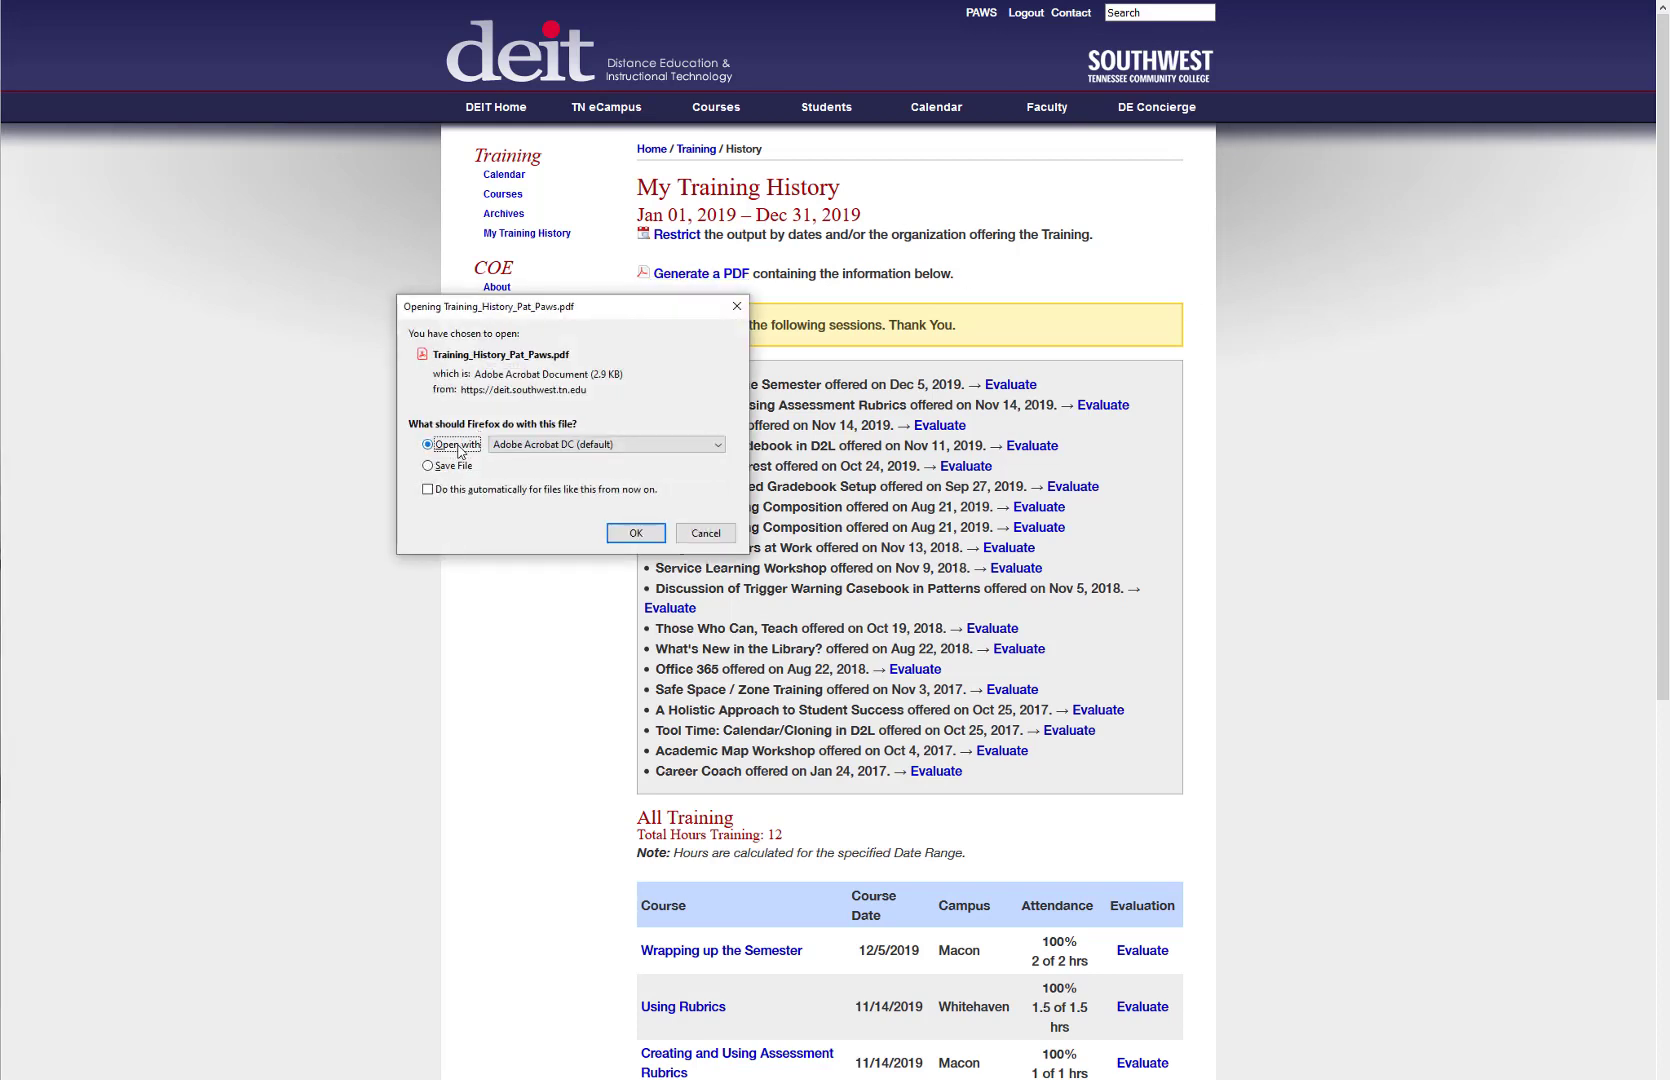
click(631, 536)
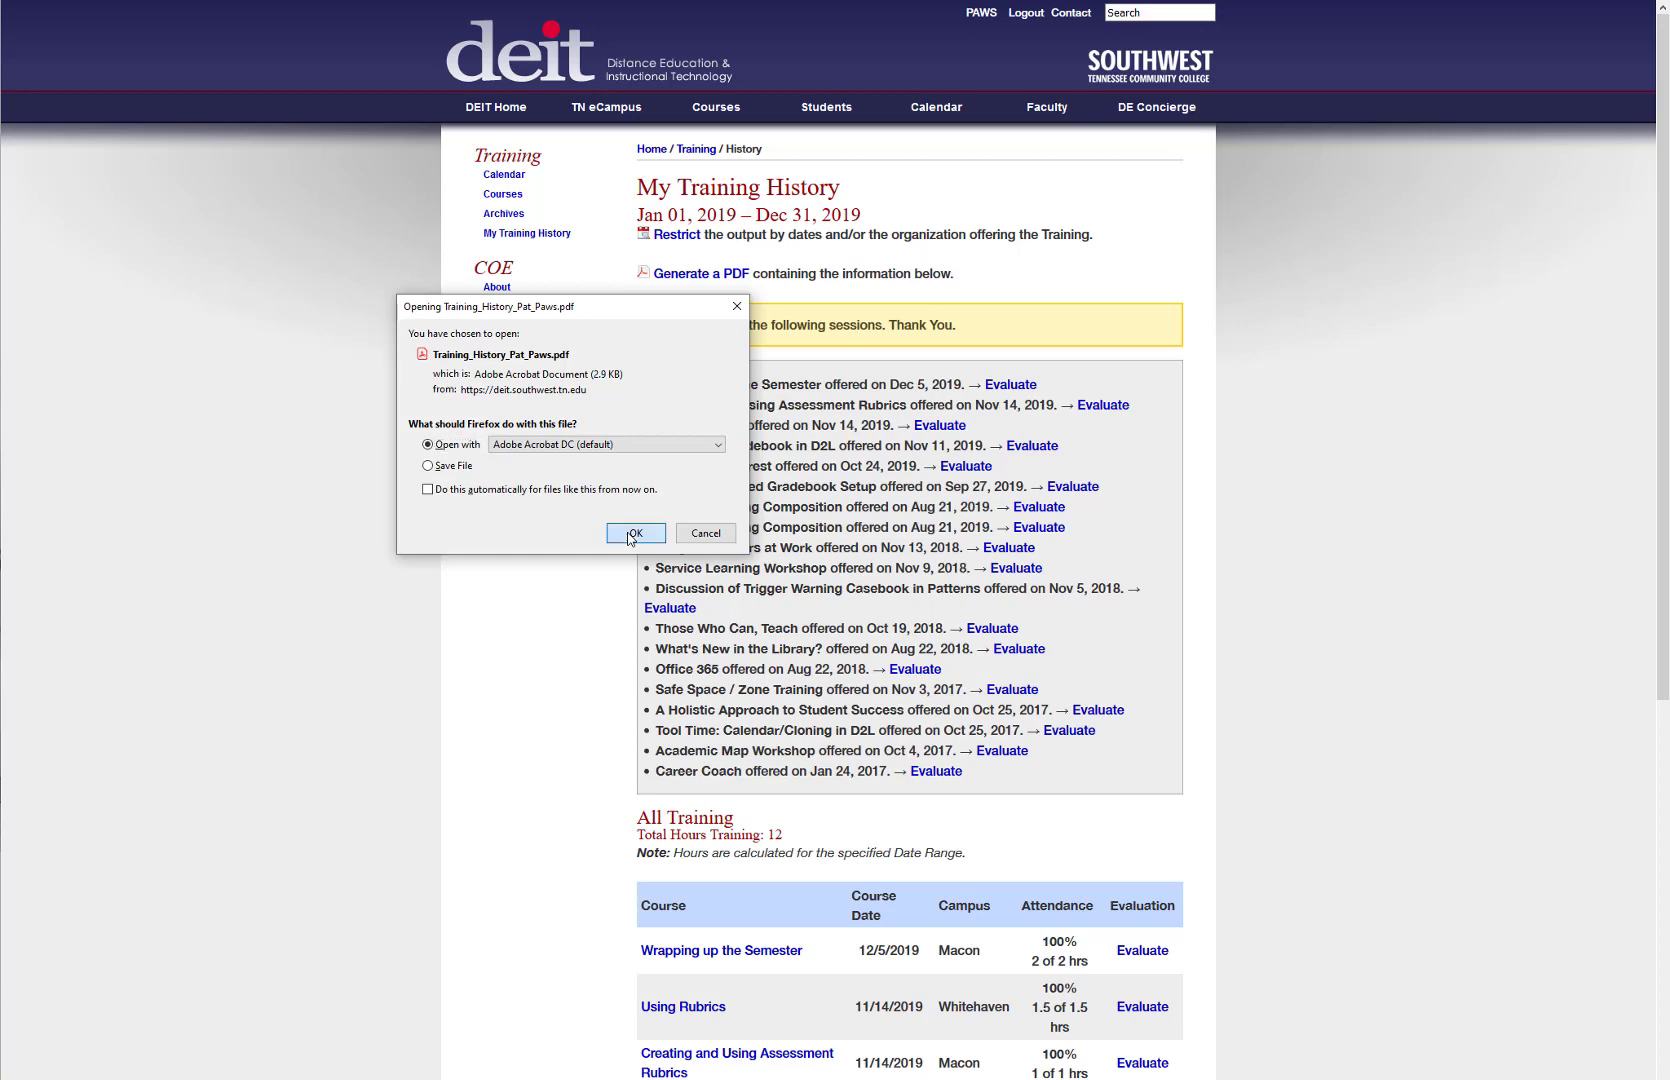